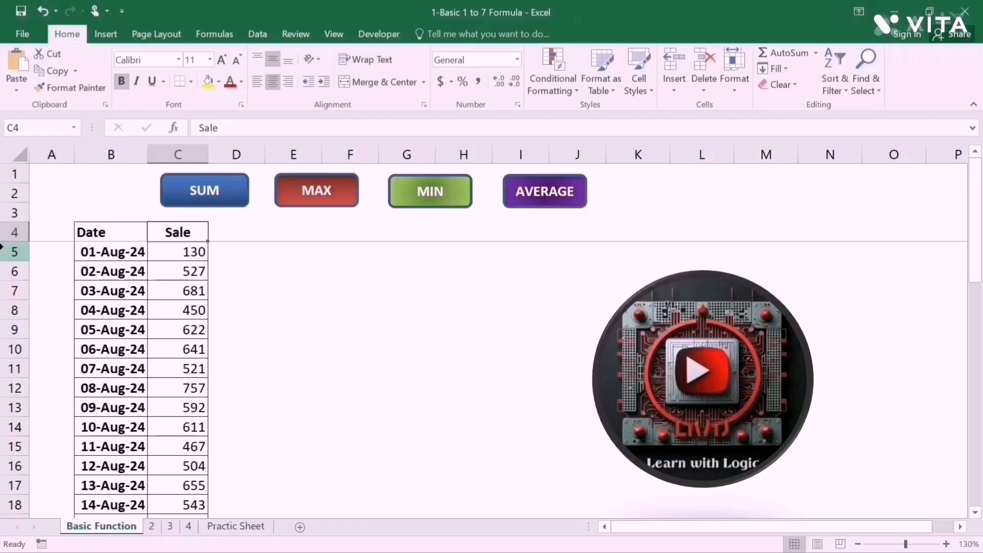
Total the August sales in the Grand Total cell C36 with =SUM(C5:C35).
{"action": "key", "text": "Down"}
{"action": "key", "text": "ctrl+Down"}
{"action": "key", "text": "Down"}
{"action": "key", "text": "Down"}
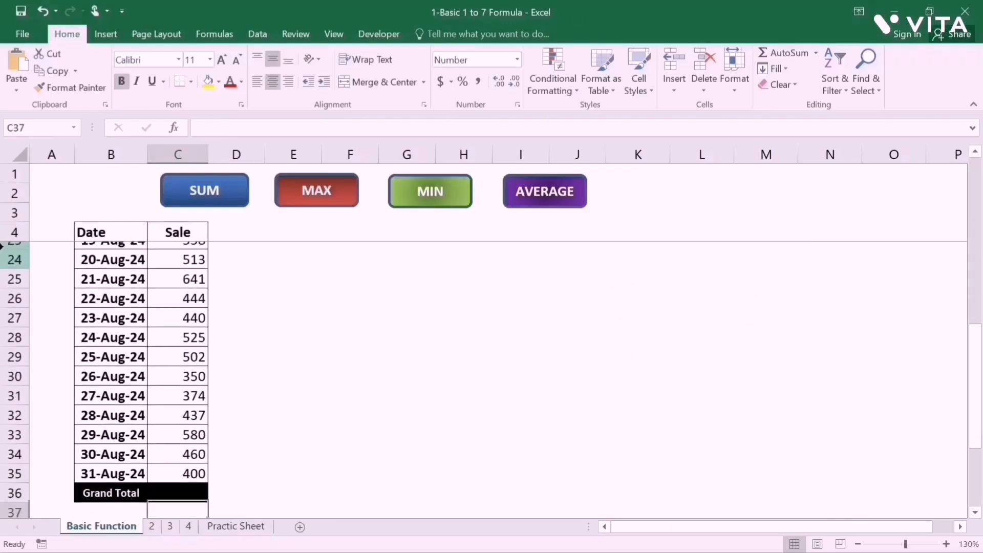
{"action": "key", "text": "Up"}
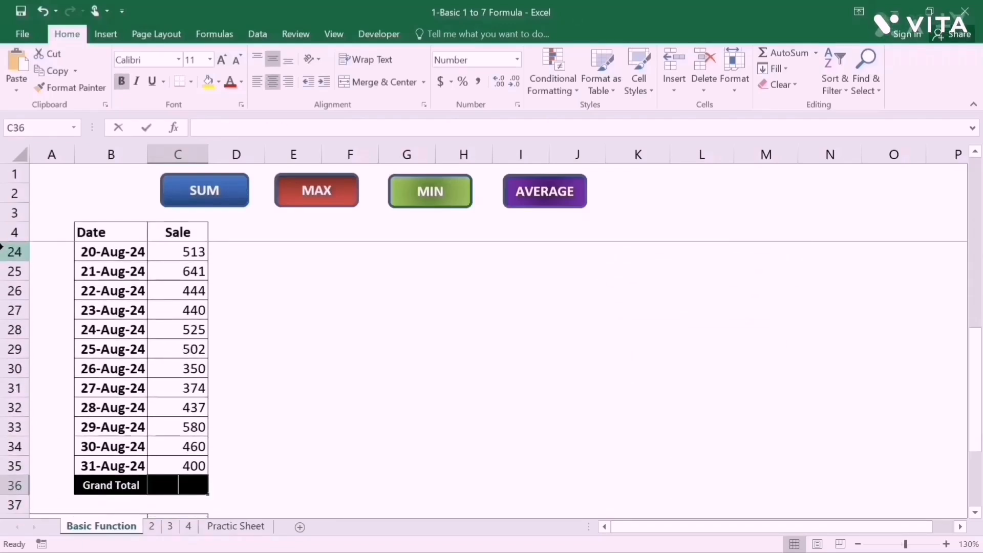
{"action": "type", "text": "=sum"}
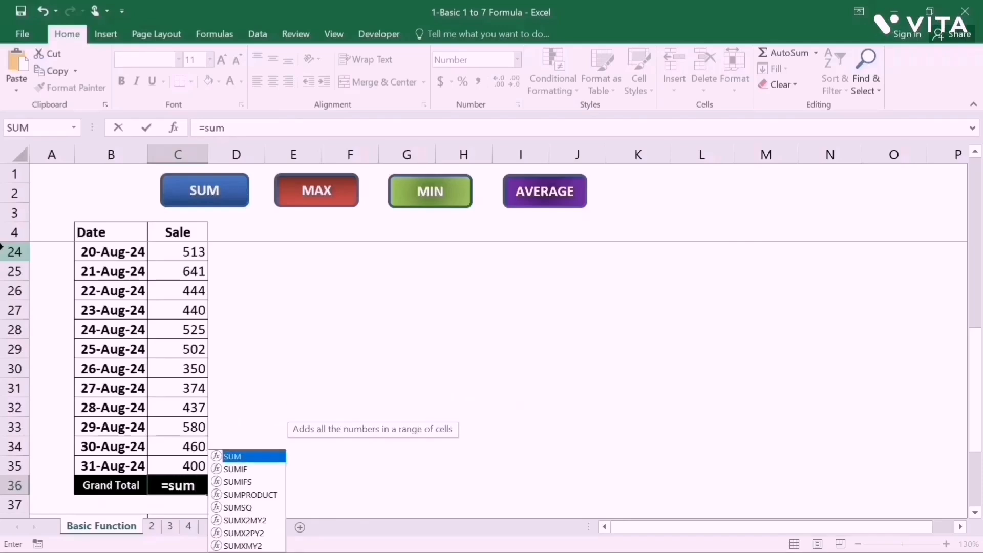
{"action": "key", "text": "Tab"}
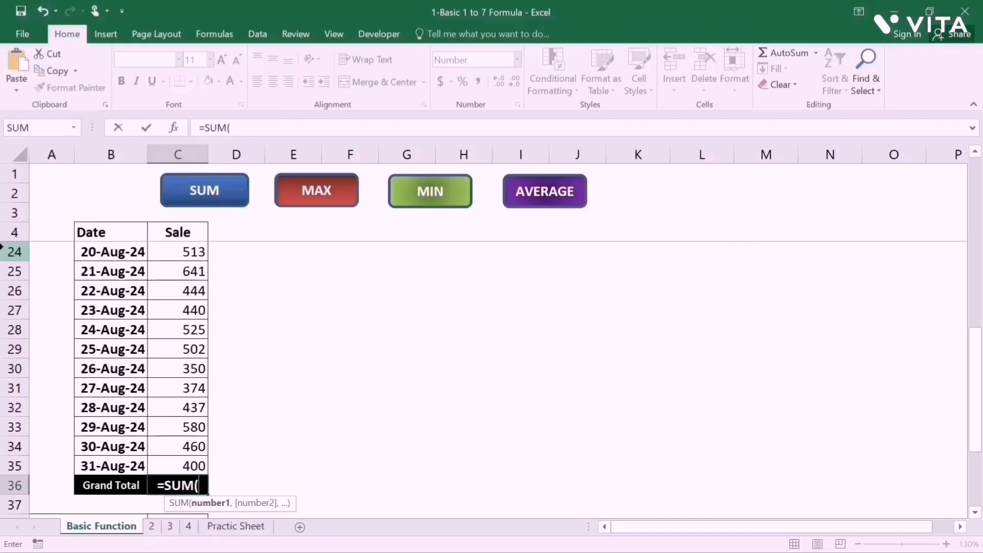
{"action": "scroll", "coordinate": [2, 246], "scroll_direction": "up", "scroll_amount": 6}
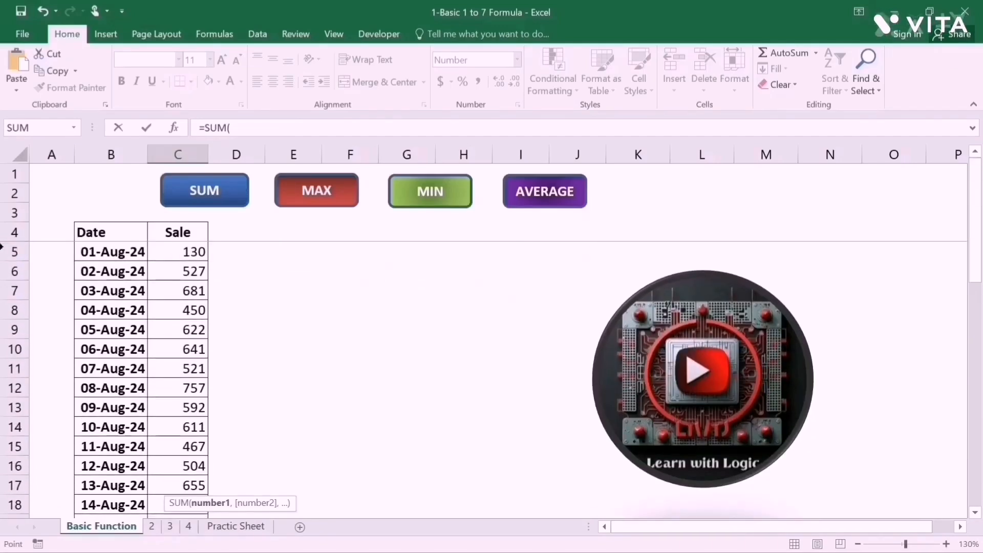
{"action": "left_click", "coordinate": [178, 251]}
{"action": "left_click_drag", "start_coordinate": [208, 260], "coordinate": [208, 466]}
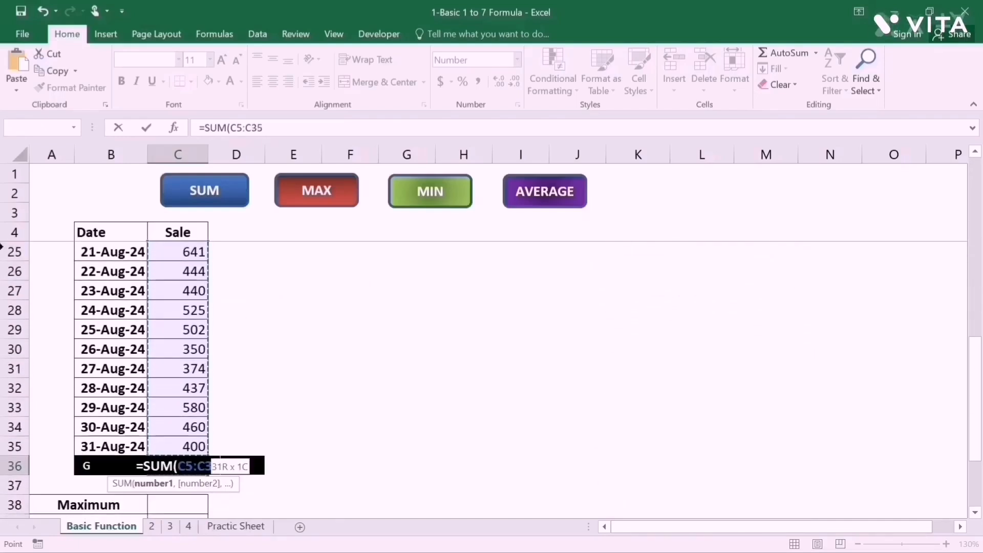
{"action": "key", "text": "Return"}
{"action": "key", "text": "Up"}
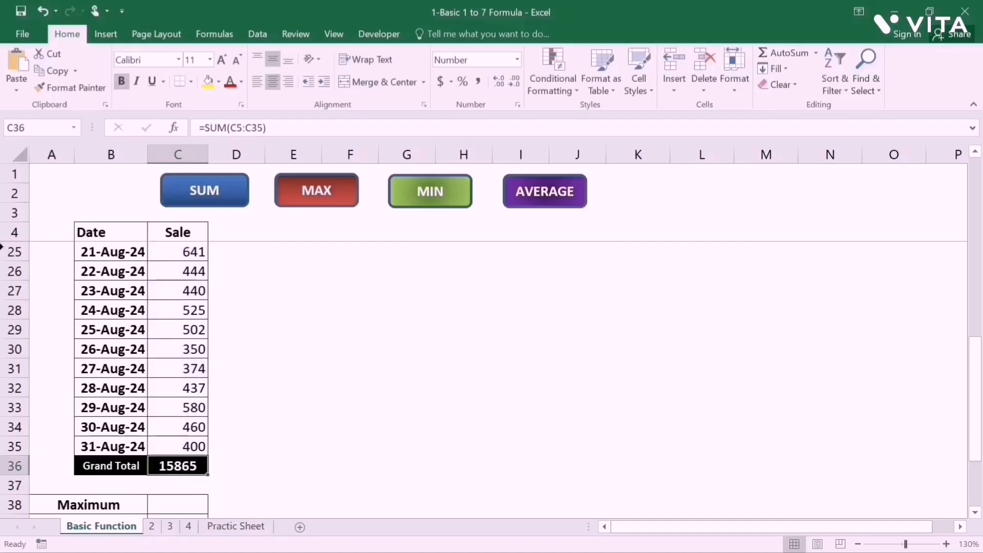
Enter a MAX formula over the daily sales C5:C35 in the Maximum cell C38.
{"action": "key", "text": "Down"}
{"action": "key", "text": "Down"}
{"action": "key", "text": "Down"}
{"action": "key", "text": "Down"}
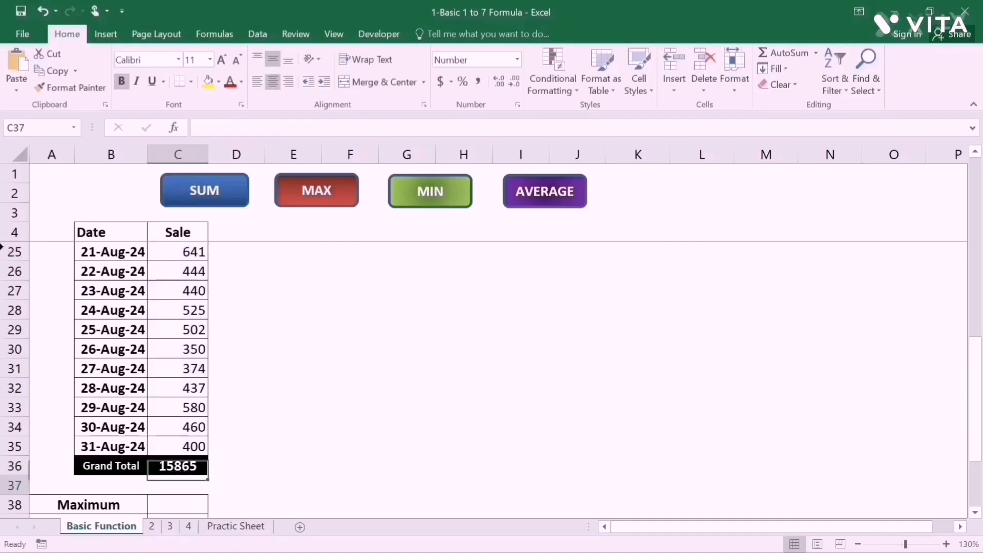
{"action": "key", "text": "Up"}
{"action": "key", "text": "Up"}
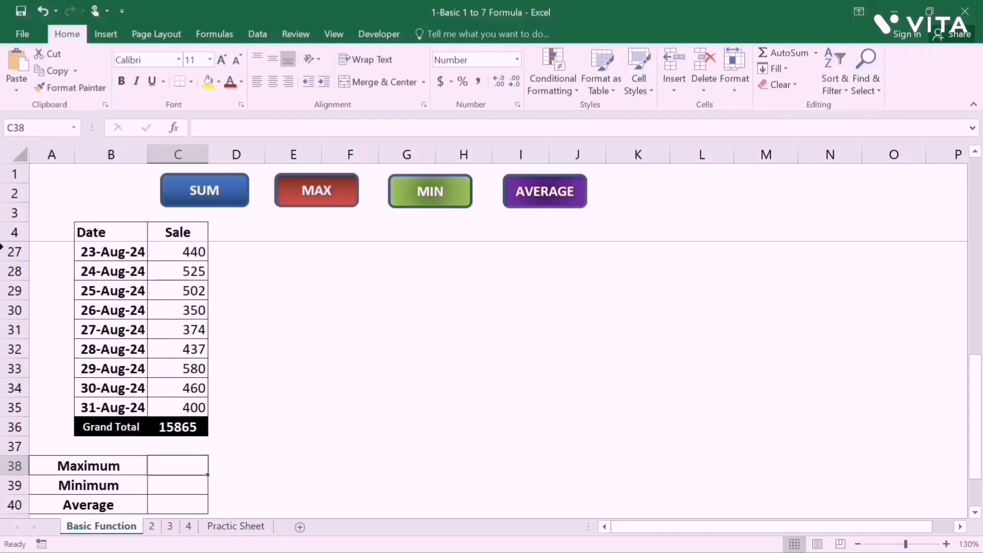
{"action": "type", "text": "=max"}
{"action": "key", "text": "Tab"}
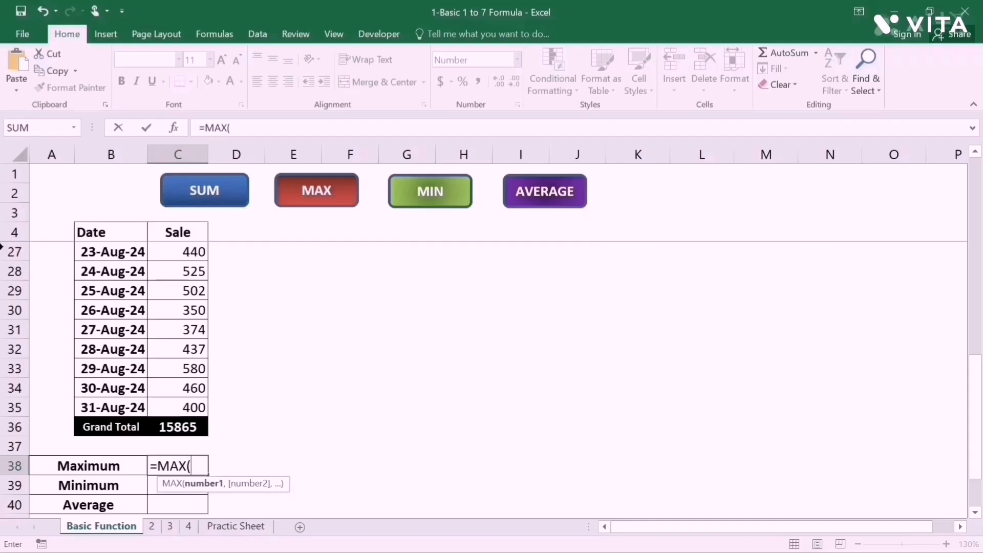
{"action": "scroll", "coordinate": [358, 358], "scroll_direction": "up", "scroll_amount": 8}
{"action": "left_click", "coordinate": [177, 329]}
{"action": "left_click", "coordinate": [197, 251]}
{"action": "left_click_drag", "start_coordinate": [197, 252], "coordinate": [197, 473]}
{"action": "key", "text": "Return"}
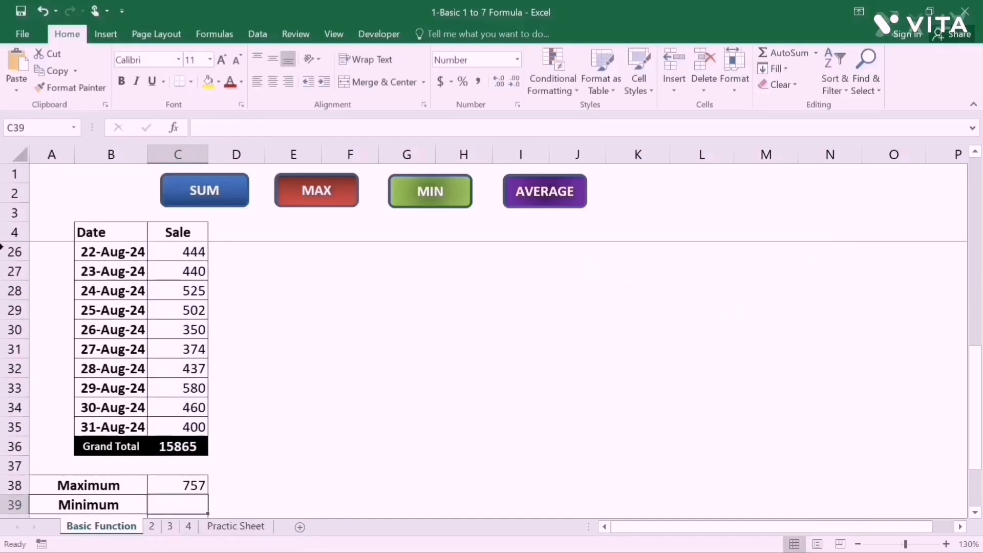
Enter a MIN formula over the daily sales C5:C35 in the Minimum cell C39.
{"action": "scroll", "coordinate": [141, 343], "scroll_direction": "down", "scroll_amount": 1}
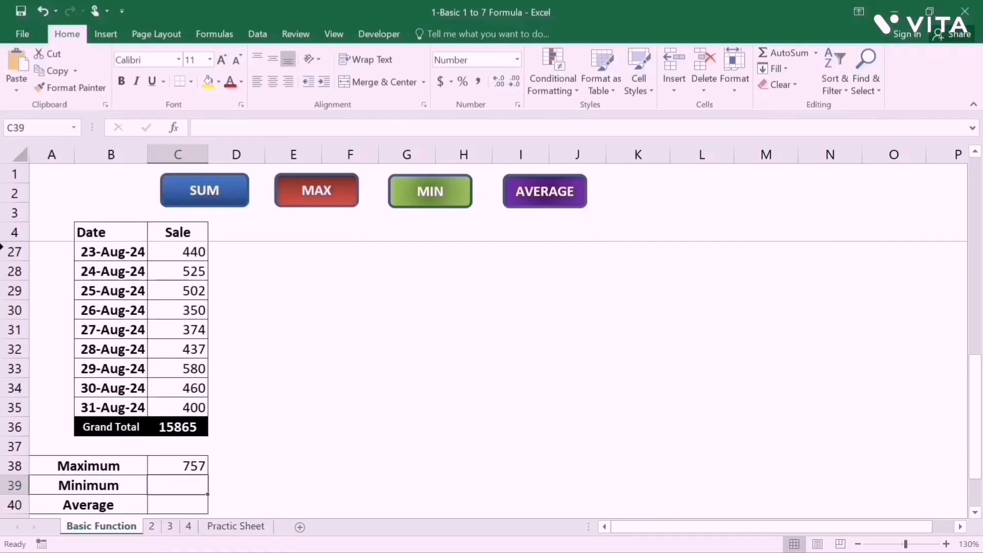
{"action": "type", "text": "=mi"}
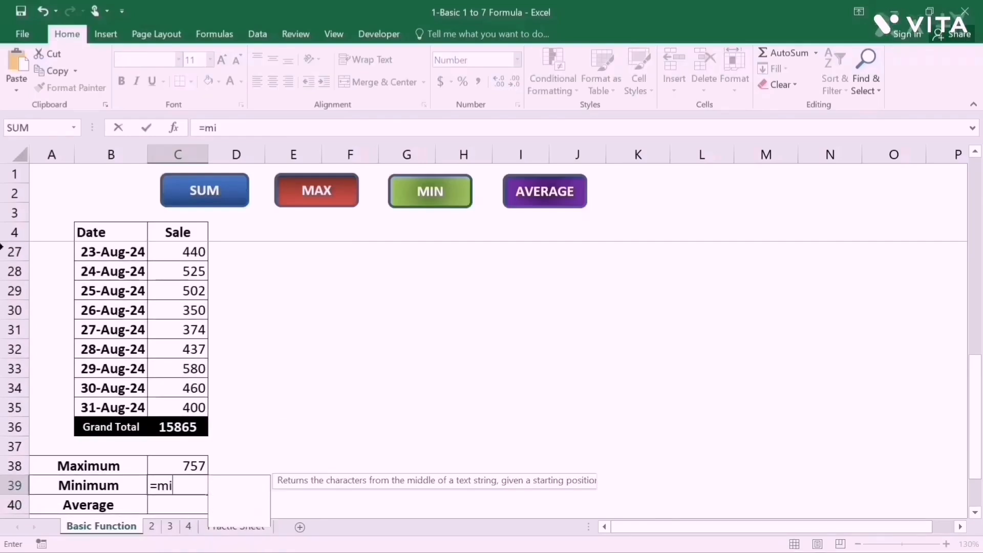
{"action": "type", "text": "n"}
{"action": "key", "text": "Tab"}
{"action": "scroll", "coordinate": [178, 379], "scroll_direction": "up", "scroll_amount": 8}
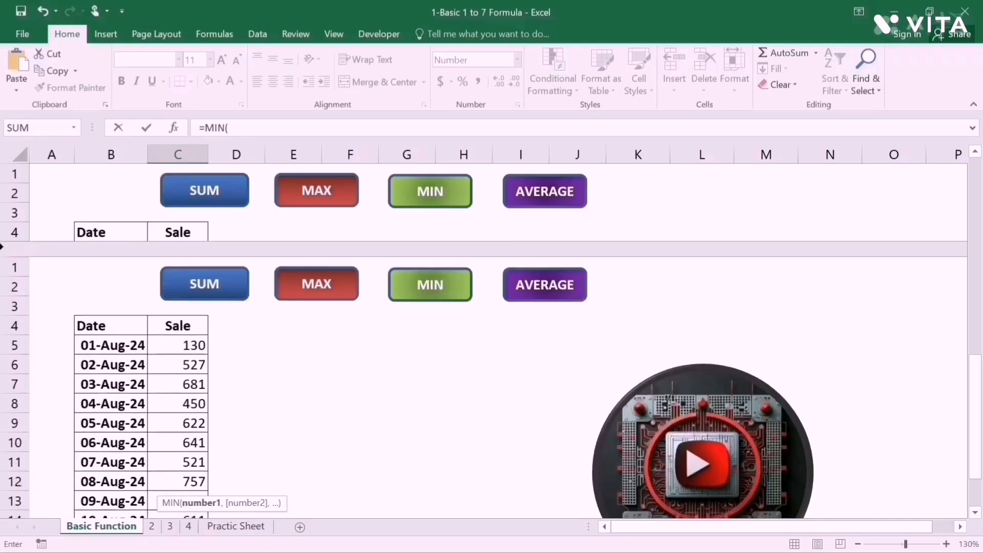
{"action": "left_click", "coordinate": [178, 310]}
{"action": "left_click", "coordinate": [178, 252]}
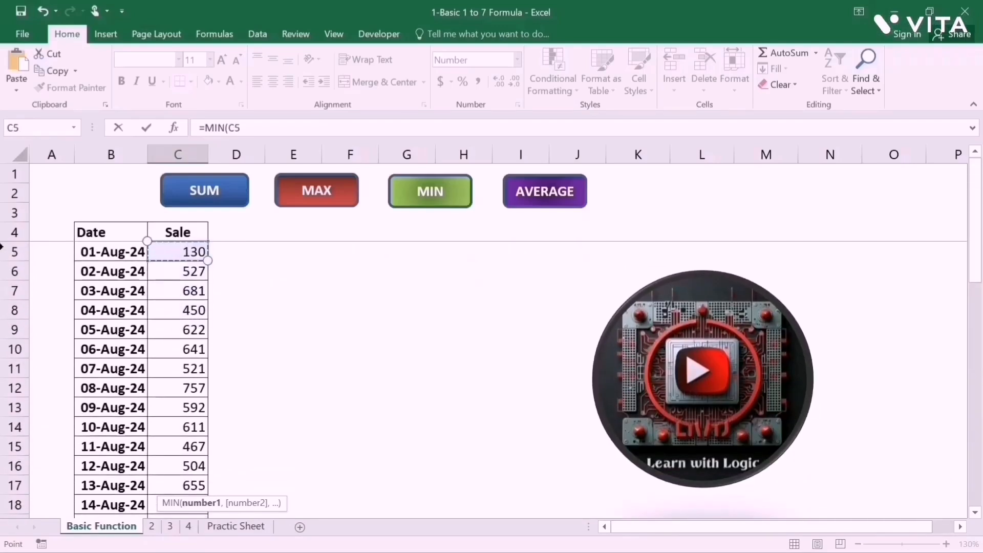
{"action": "left_click_drag", "start_coordinate": [178, 251], "coordinate": [205, 514]}
{"action": "key", "text": "Return"}
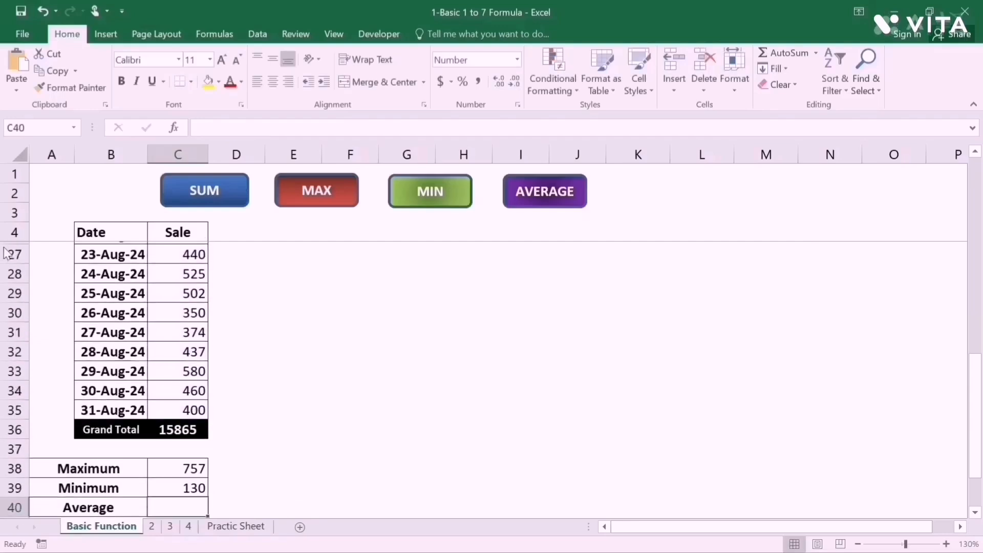
{"action": "key", "text": "Up"}
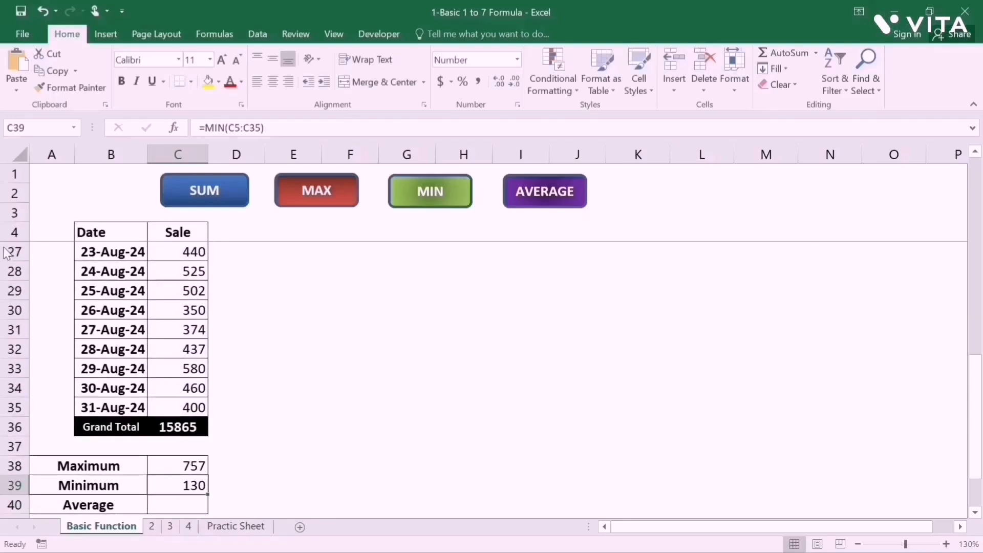
Enter an AVERAGE formula over the daily sales C5:C35 in the Average cell C40.
{"action": "key", "text": "Down"}
{"action": "key", "text": "Down"}
{"action": "key", "text": "Up"}
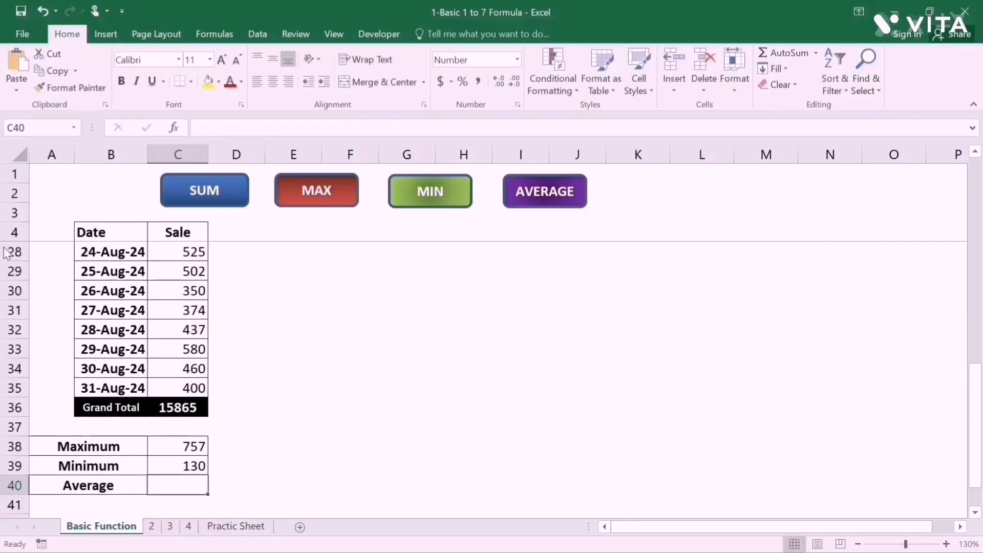
{"action": "type", "text": "=av"}
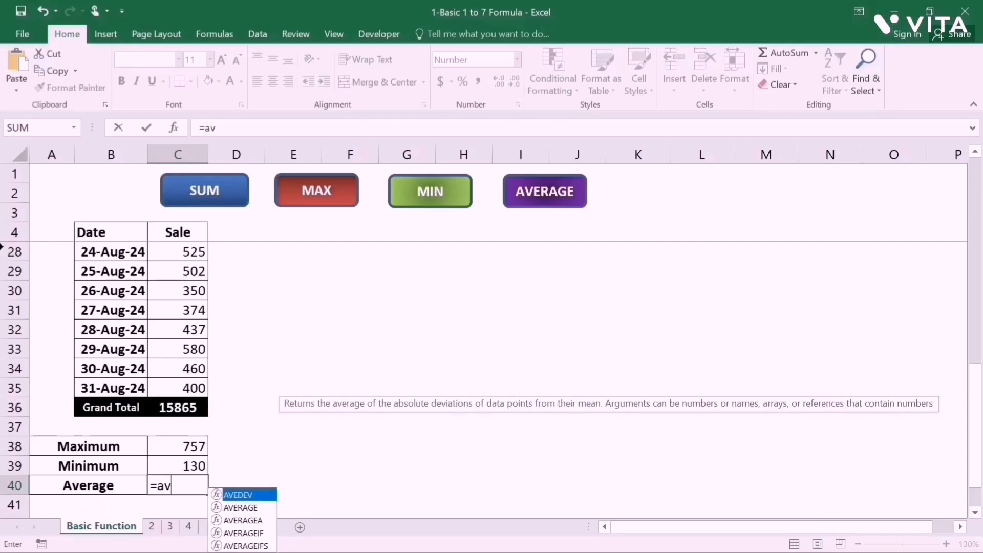
{"action": "type", "text": "er"}
{"action": "key", "text": "Tab"}
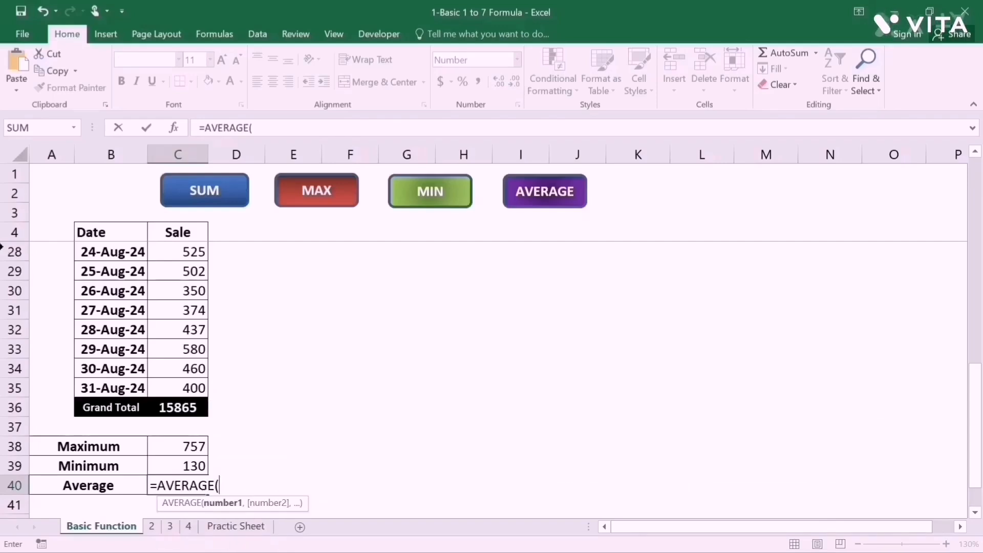
{"action": "scroll", "coordinate": [491, 379], "scroll_direction": "up", "scroll_amount": 8}
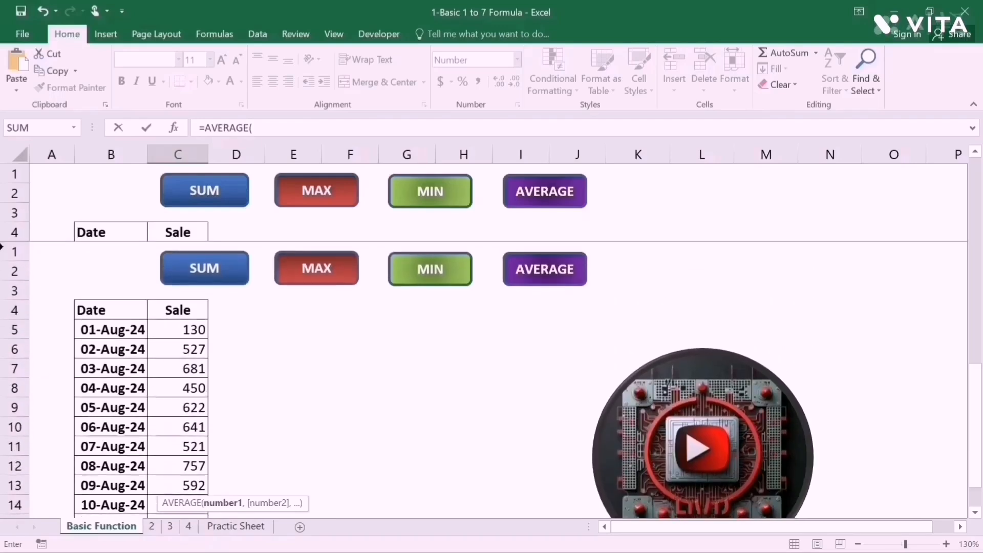
{"action": "left_click", "coordinate": [177, 252]}
{"action": "left_click_drag", "start_coordinate": [179, 253], "coordinate": [205, 370]}
{"action": "key", "text": "Return"}
{"action": "key", "text": "Up"}
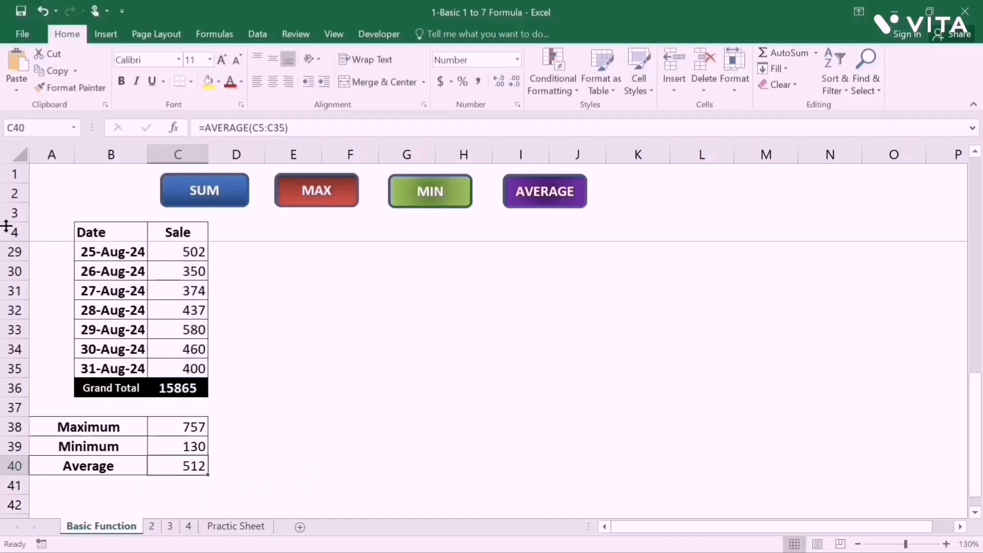
Review the formulas in the Grand Total, Maximum, Minimum and Average cells of the sales table.
{"action": "left_click", "coordinate": [172, 390]}
{"action": "left_click", "coordinate": [181, 428]}
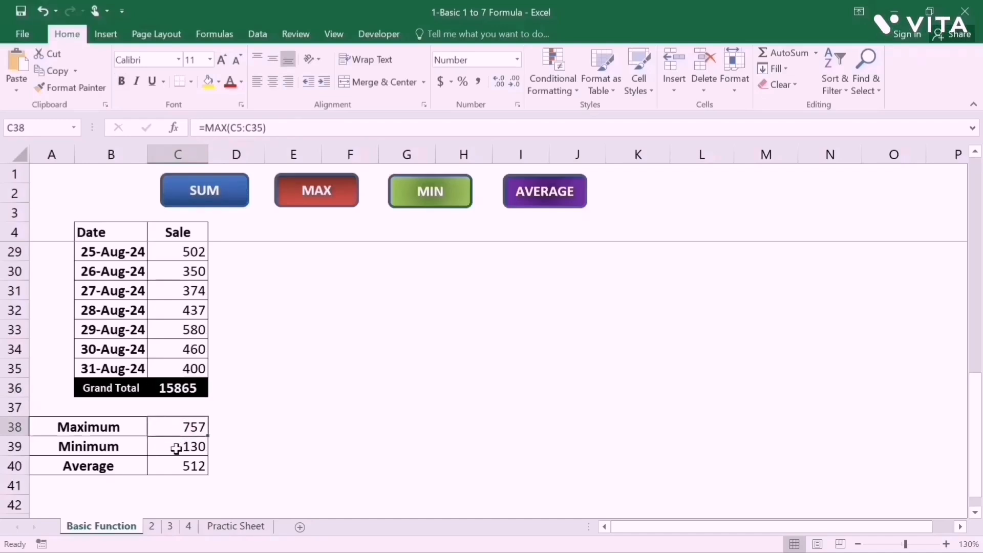
{"action": "left_click", "coordinate": [177, 447]}
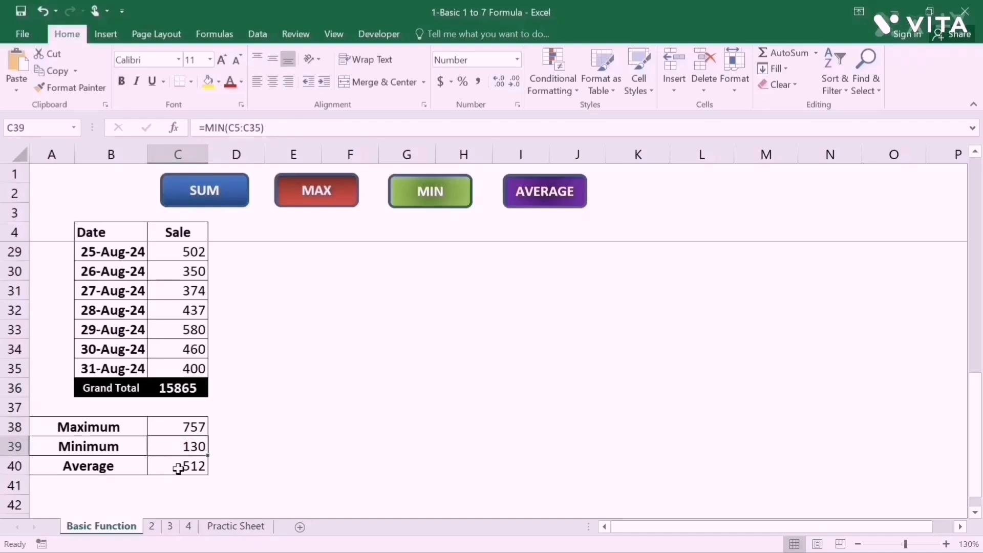
{"action": "left_click", "coordinate": [178, 467]}
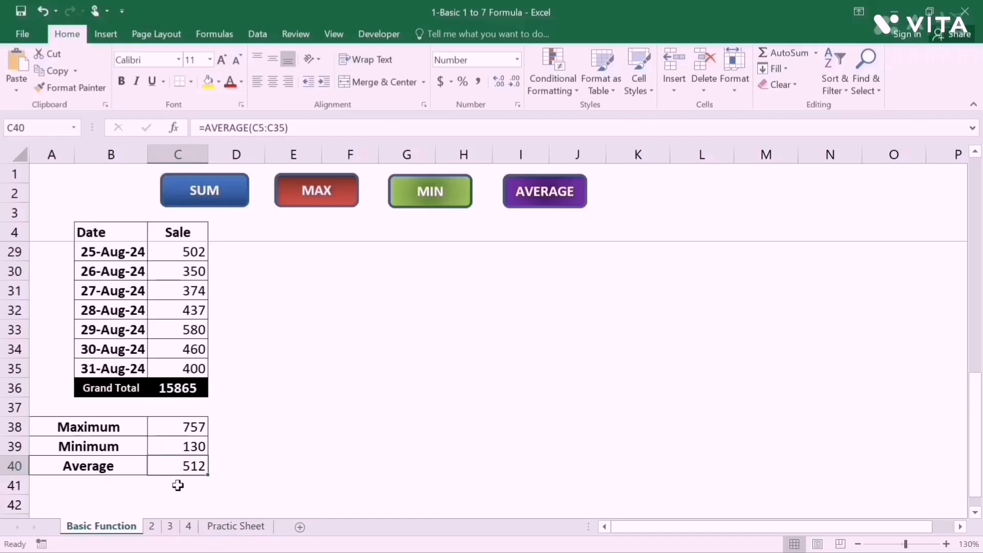
{"action": "left_click", "coordinate": [180, 484]}
{"action": "key", "text": "Delete"}
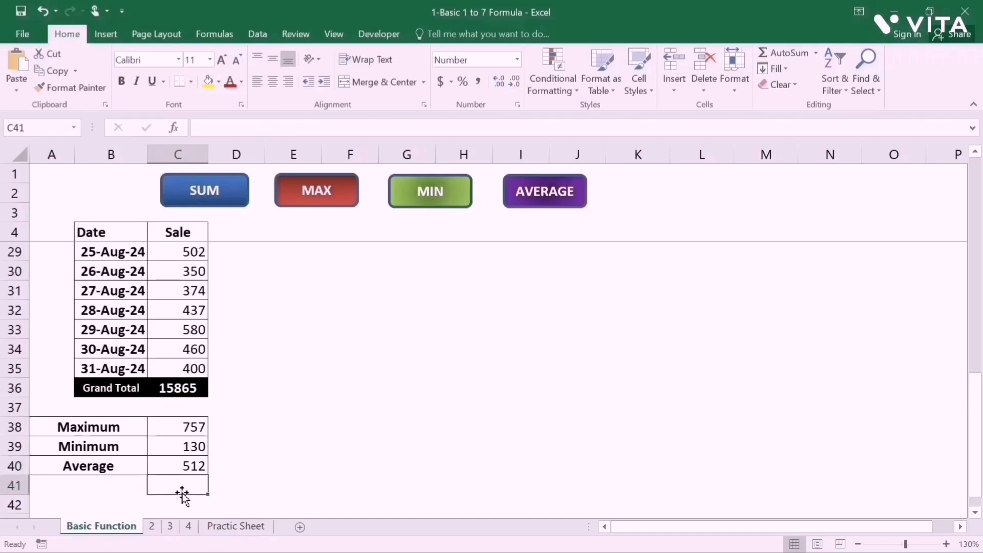
On sheet 2, start a SUM formula in the South total cell C8 with the January and February South ranges E3:E5 and I3:I5.
{"action": "left_click", "coordinate": [152, 527]}
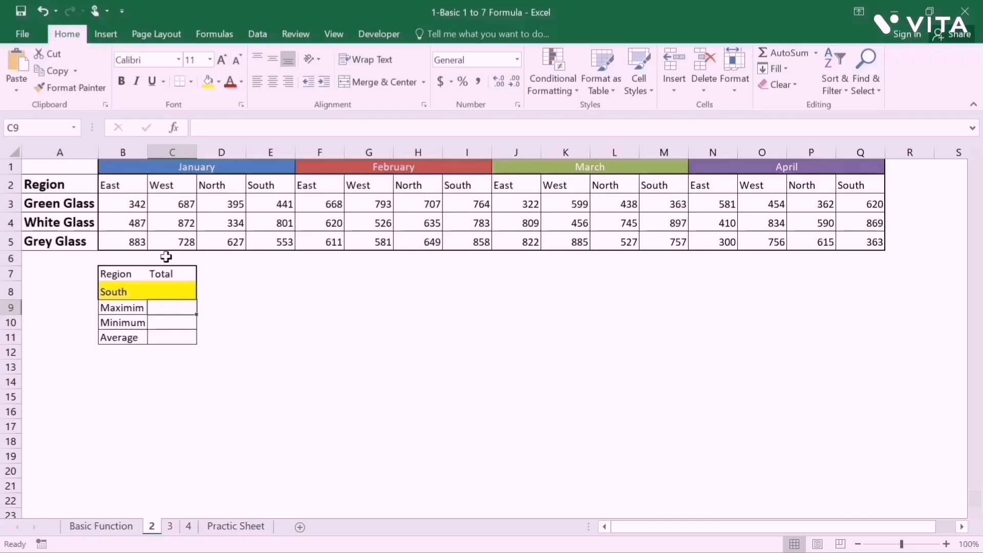
{"action": "left_click", "coordinate": [165, 289]}
{"action": "type", "text": "=SUM("}
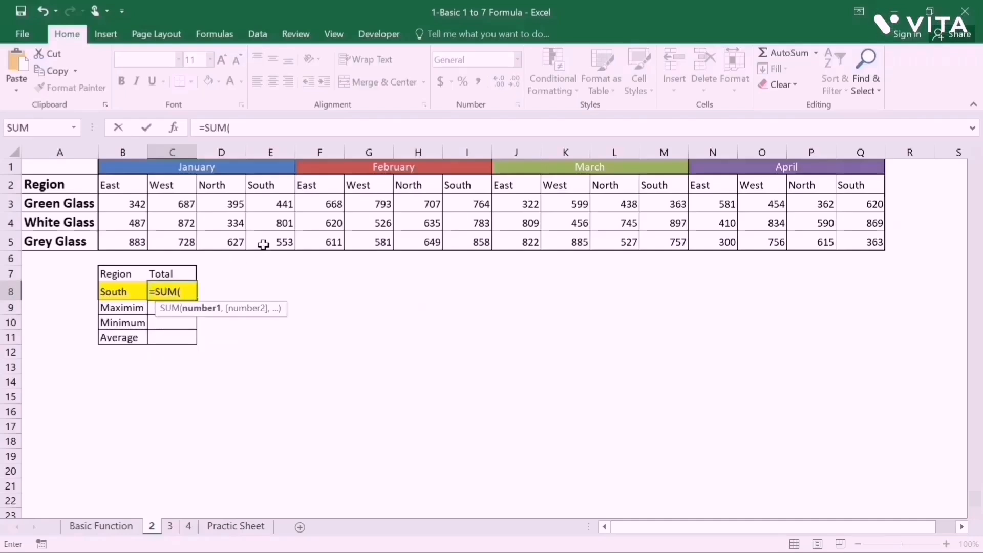
{"action": "left_click", "coordinate": [274, 199]}
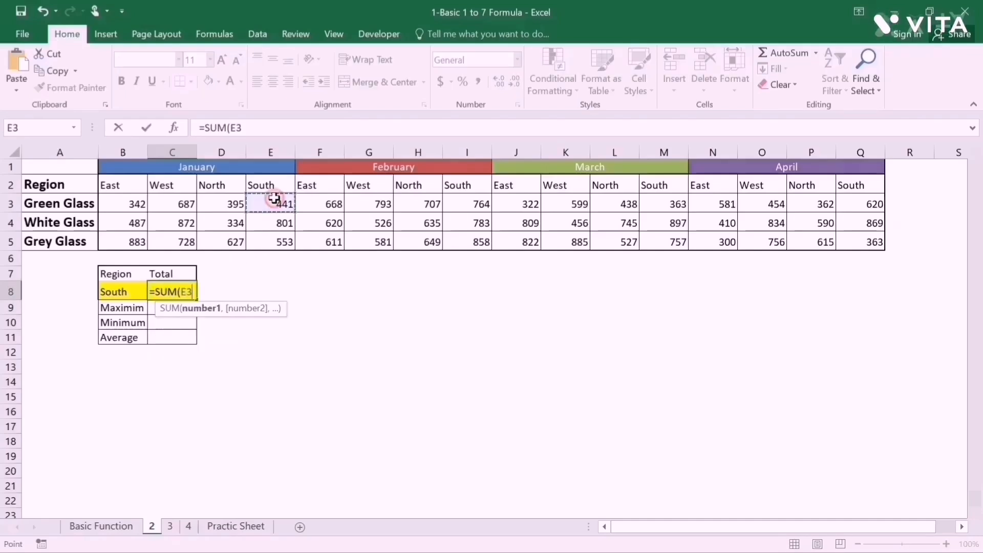
{"action": "key", "text": "shift+Down"}
{"action": "key", "text": "shift+Down"}
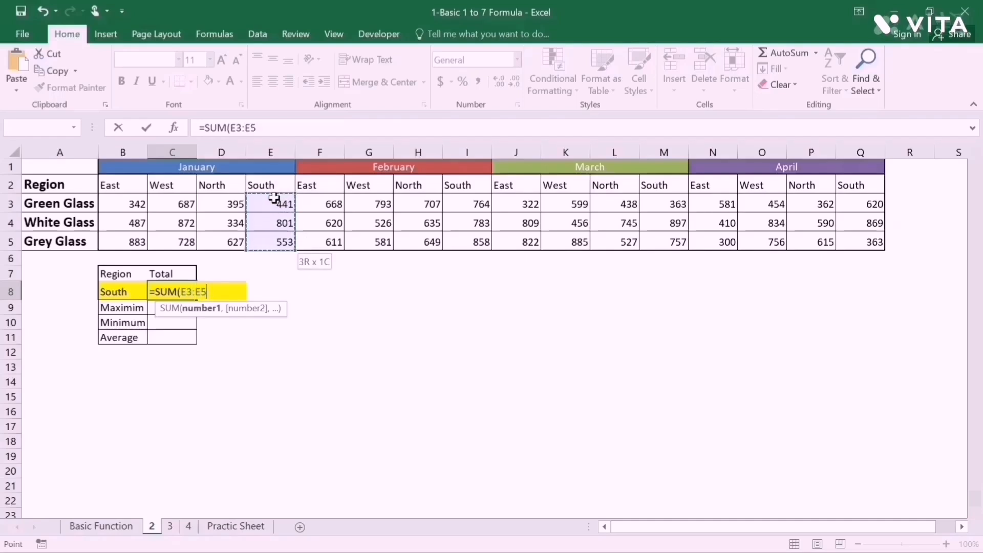
{"action": "type", "text": ","}
{"action": "left_click", "coordinate": [462, 199]}
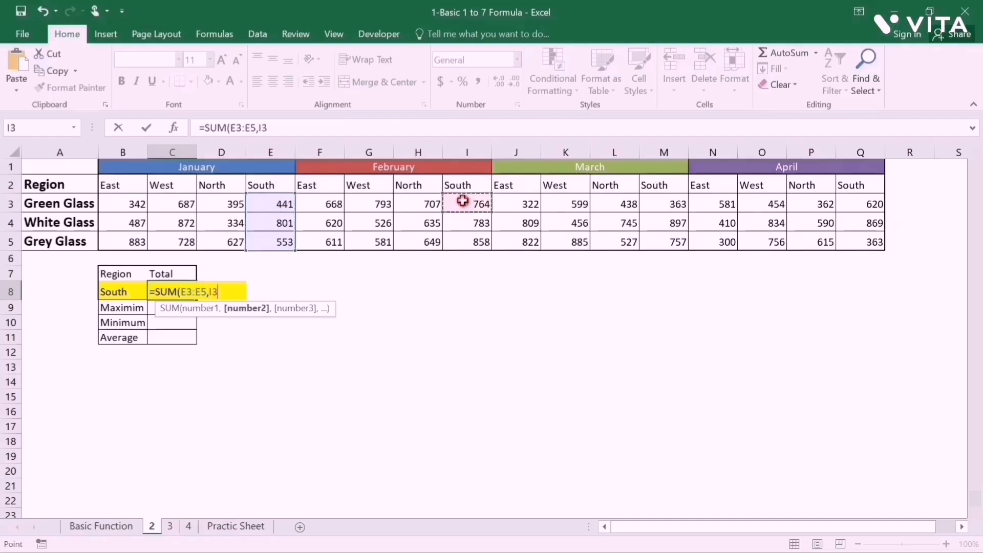
{"action": "key", "text": "shift+Down"}
{"action": "key", "text": "shift+Down"}
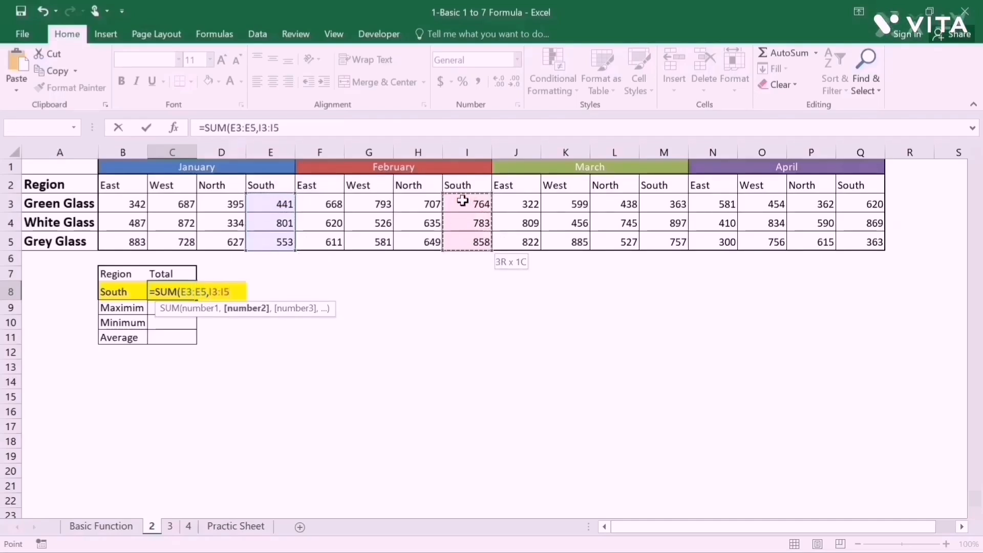
Complete the South total's SUM formula in C8 with the March and April South ranges M3:M5 and Q3:Q5.
{"action": "type", "text": ","}
{"action": "left_click", "coordinate": [656, 204]}
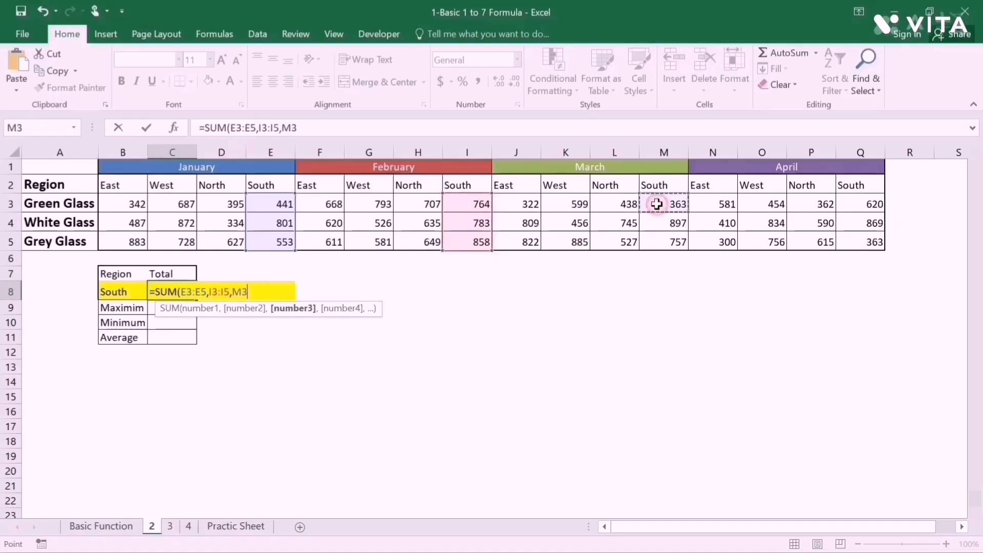
{"action": "key", "text": "shift+Down"}
{"action": "key", "text": "shift+Down"}
{"action": "type", "text": ","}
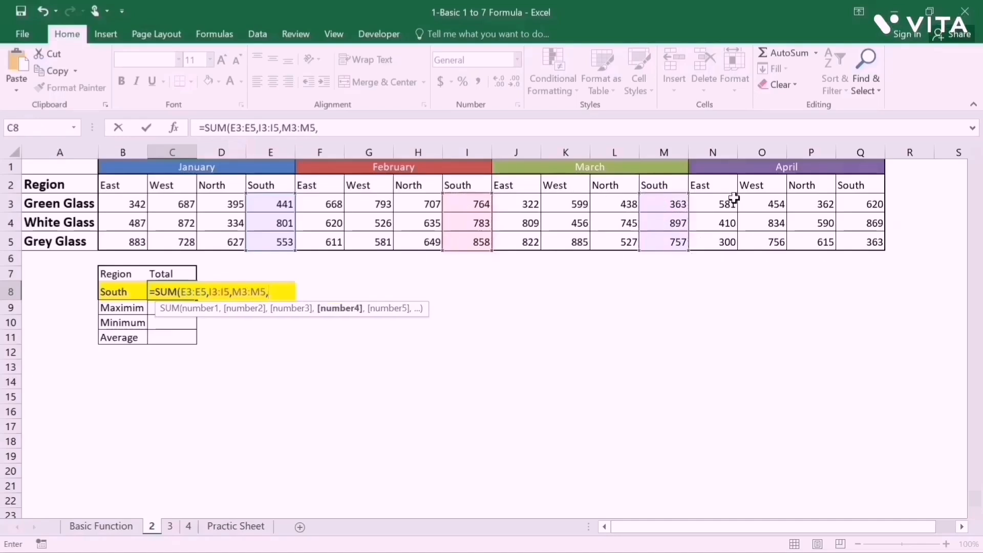
{"action": "left_click", "coordinate": [868, 197]}
{"action": "key", "text": "shift+Down"}
{"action": "key", "text": "shift+Down"}
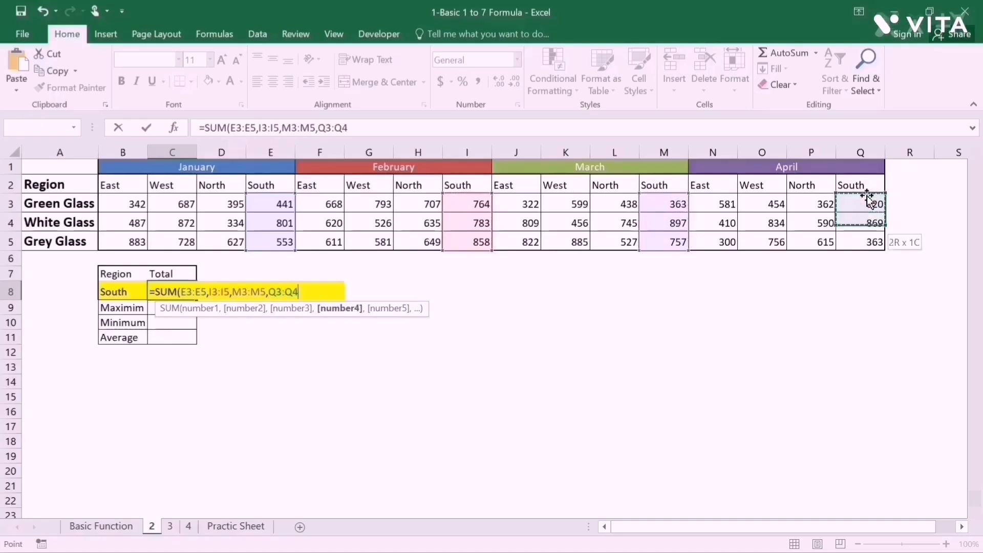
{"action": "key", "text": "Return"}
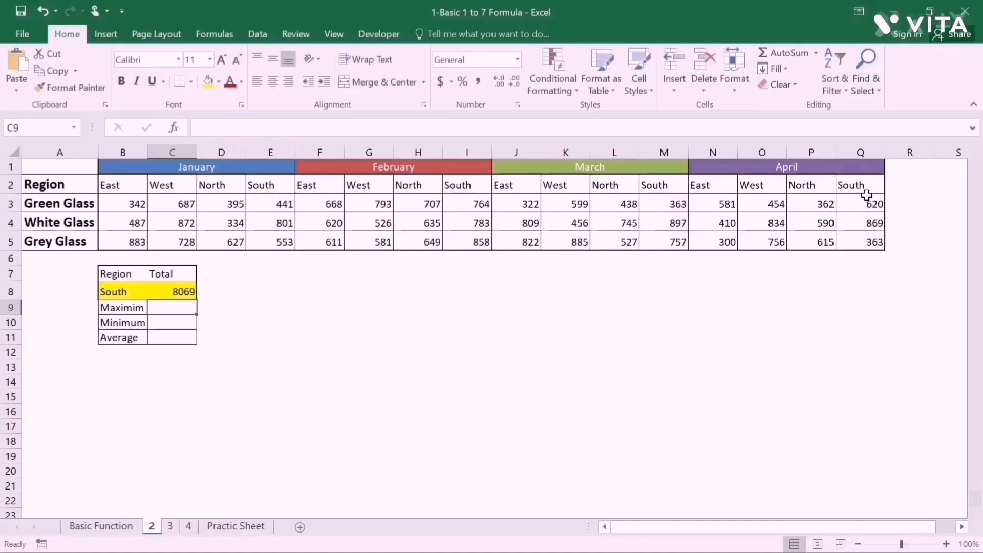
Start a MAX formula in the South maximum cell C9 with the January and February South ranges E3:E5 and I3:I5.
{"action": "key", "text": "Up"}
{"action": "key", "text": "Down"}
{"action": "type", "text": "=max"}
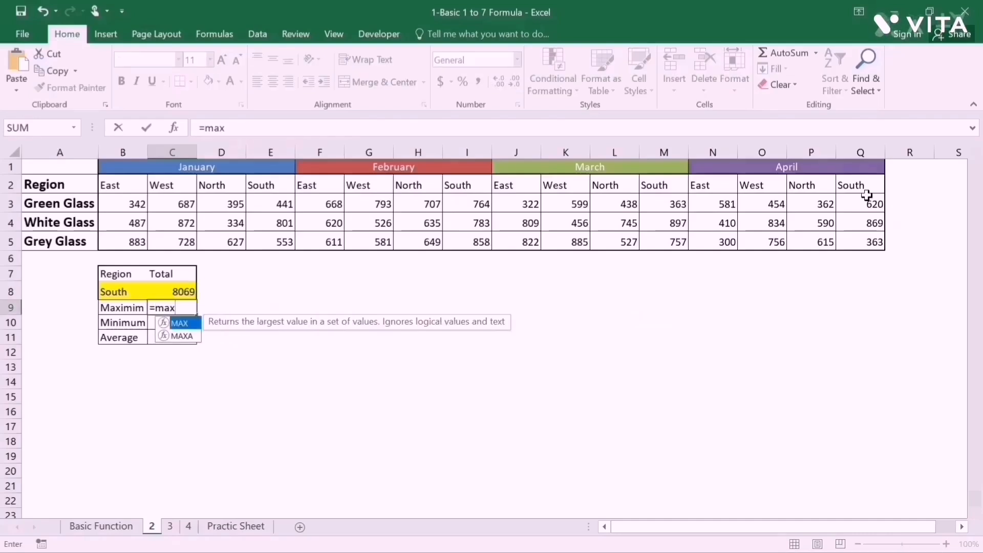
{"action": "key", "text": "Tab"}
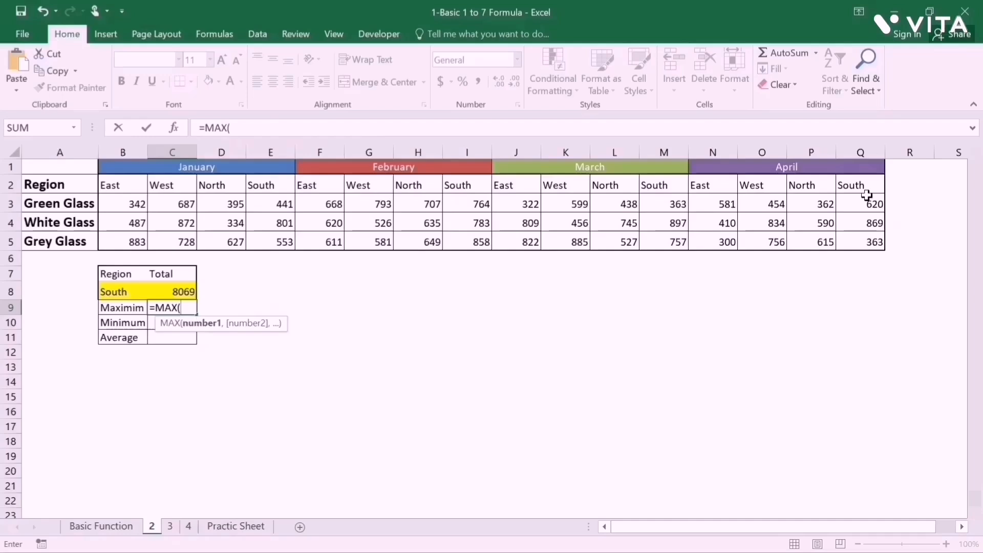
{"action": "left_click", "coordinate": [282, 202]}
{"action": "key", "text": "shift+Down"}
{"action": "key", "text": "shift+Down"}
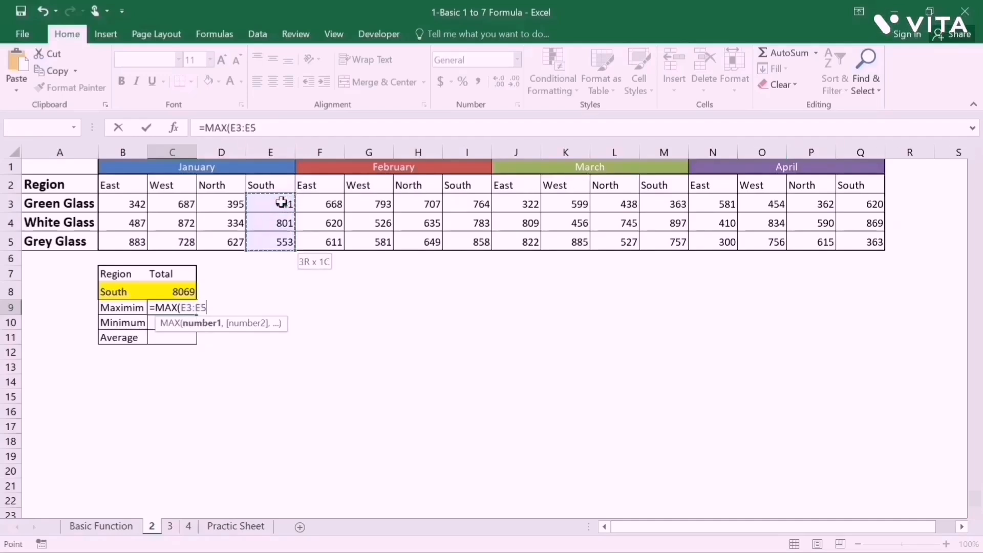
{"action": "type", "text": ","}
{"action": "left_click", "coordinate": [472, 205]}
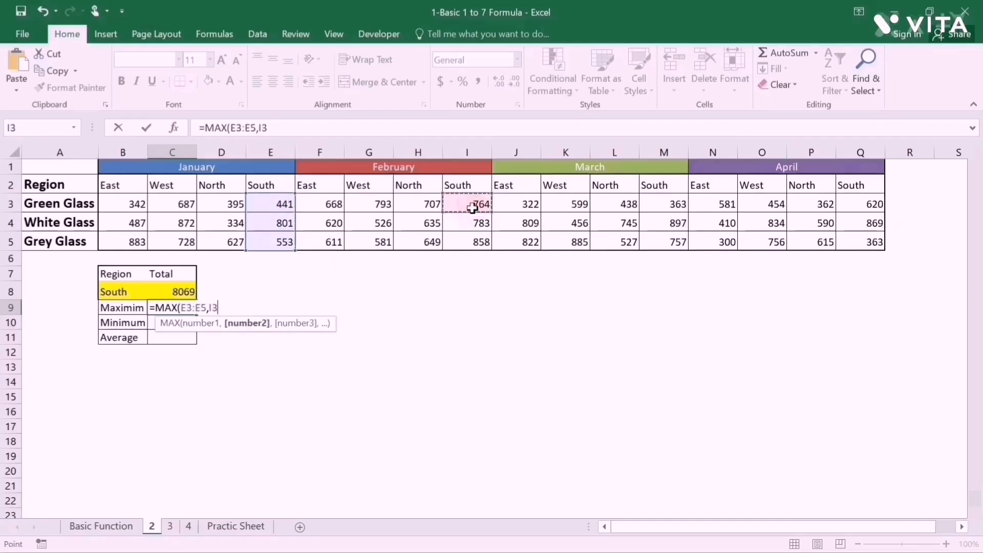
{"action": "key", "text": "shift+Down"}
{"action": "key", "text": "shift+Down"}
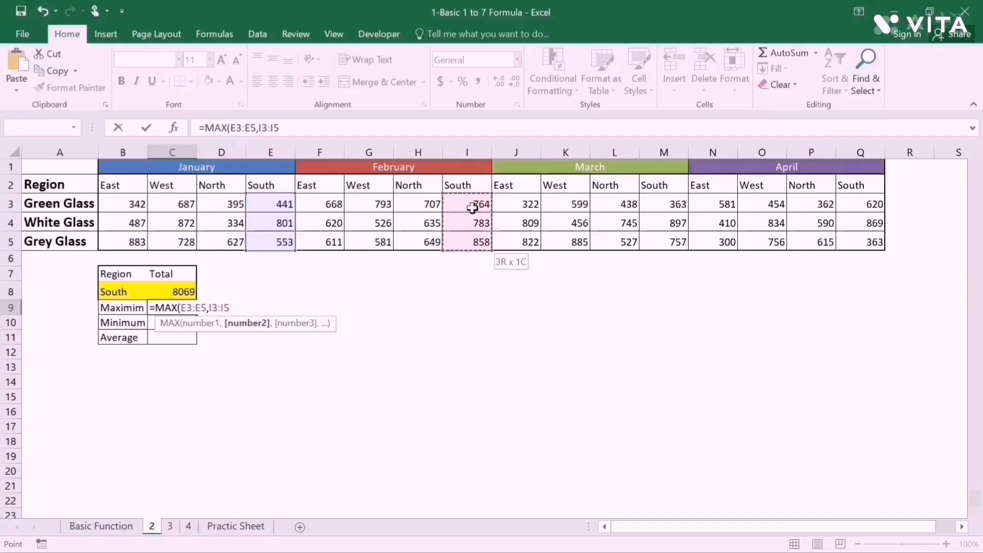
Complete the MAX formula in C9 with the March and April South ranges M3:M5 and Q3:Q5.
{"action": "type", "text": ","}
{"action": "left_click", "coordinate": [653, 200]}
{"action": "key", "text": "shift+Down"}
{"action": "key", "text": "shift+Down"}
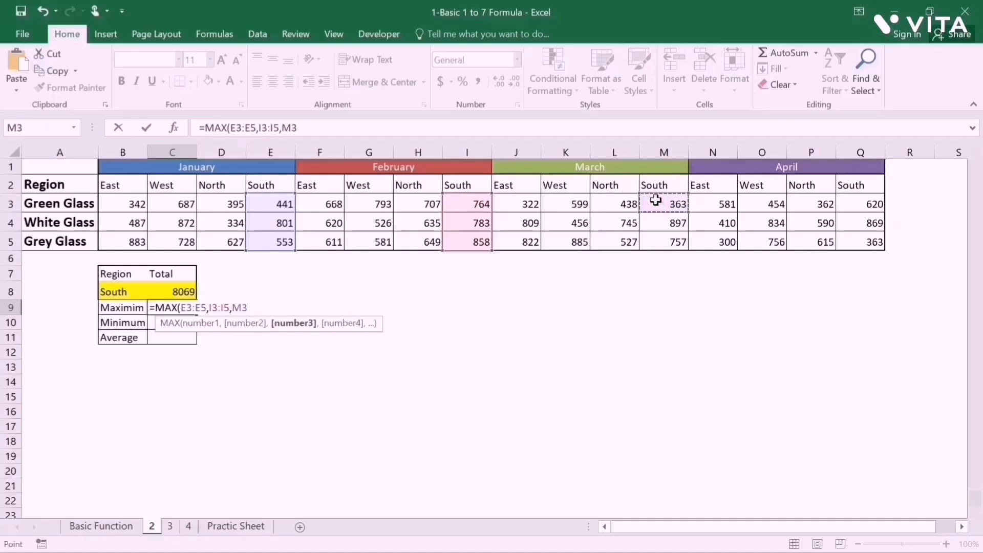
{"action": "type", "text": ","}
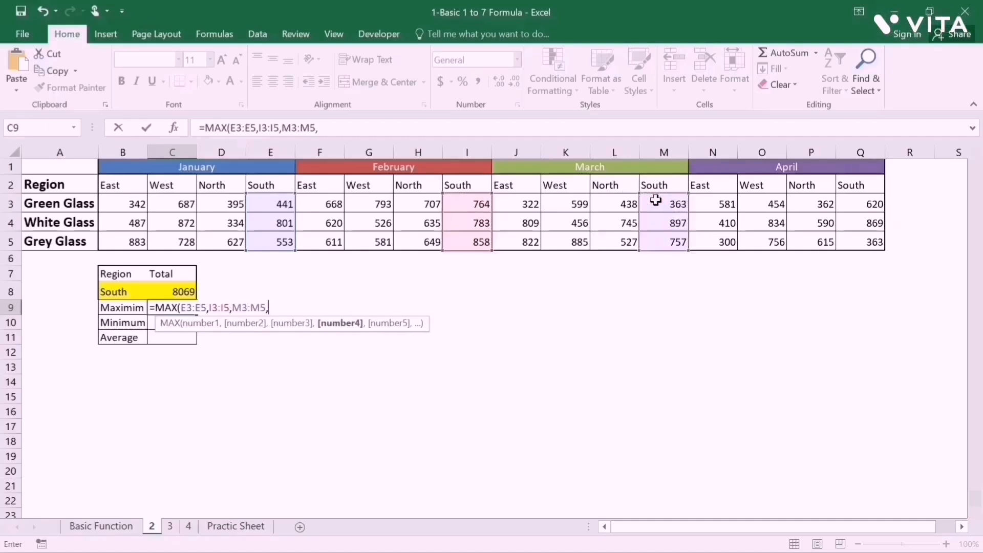
{"action": "left_click", "coordinate": [840, 199]}
{"action": "key", "text": "shift+Down"}
{"action": "key", "text": "shift+Down"}
{"action": "type", "text": ")"}
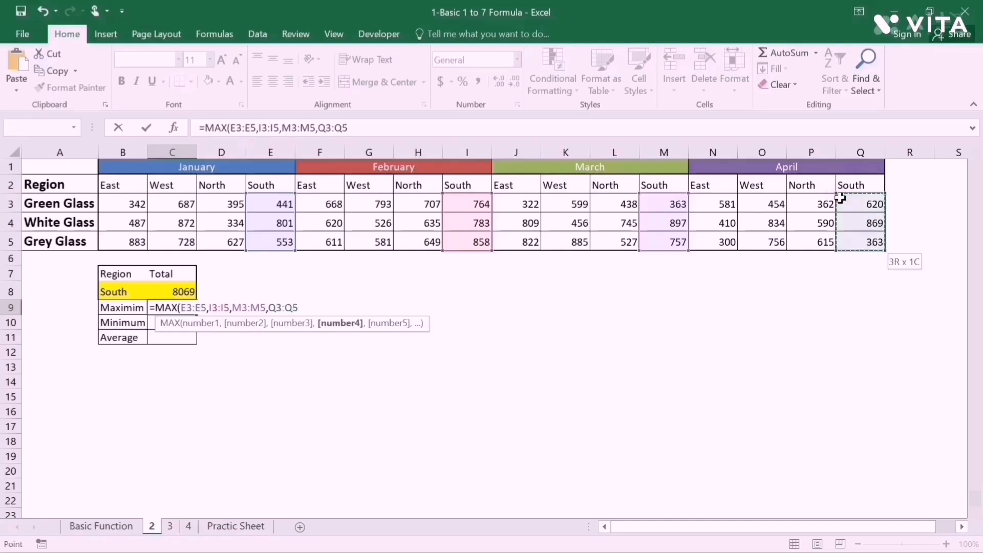
{"action": "key", "text": "Return"}
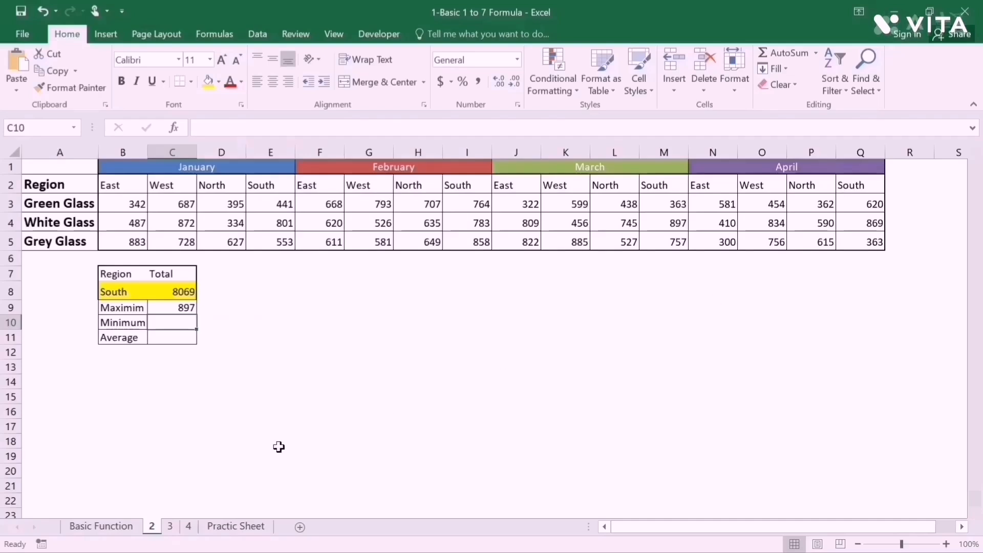
On sheet 3, examine the regional sales table and the Total row beneath each region's products.
{"action": "left_click", "coordinate": [171, 527]}
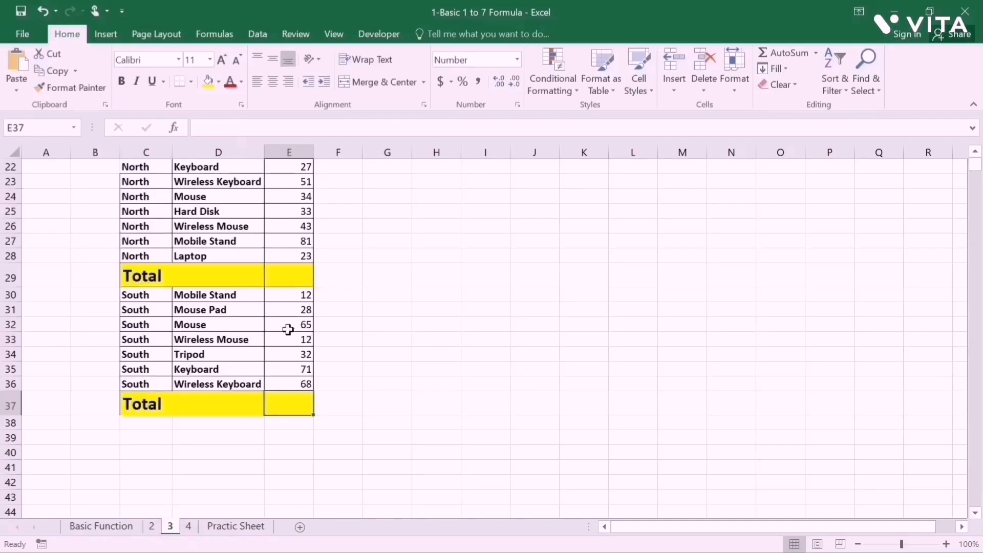
{"action": "left_click", "coordinate": [300, 259]}
{"action": "key", "text": "ctrl+Up"}
{"action": "key", "text": "ctrl+Up"}
{"action": "key", "text": "ctrl+Up"}
{"action": "key", "text": "ctrl+Up"}
{"action": "key", "text": "ctrl+Up"}
{"action": "key", "text": "ctrl+Up"}
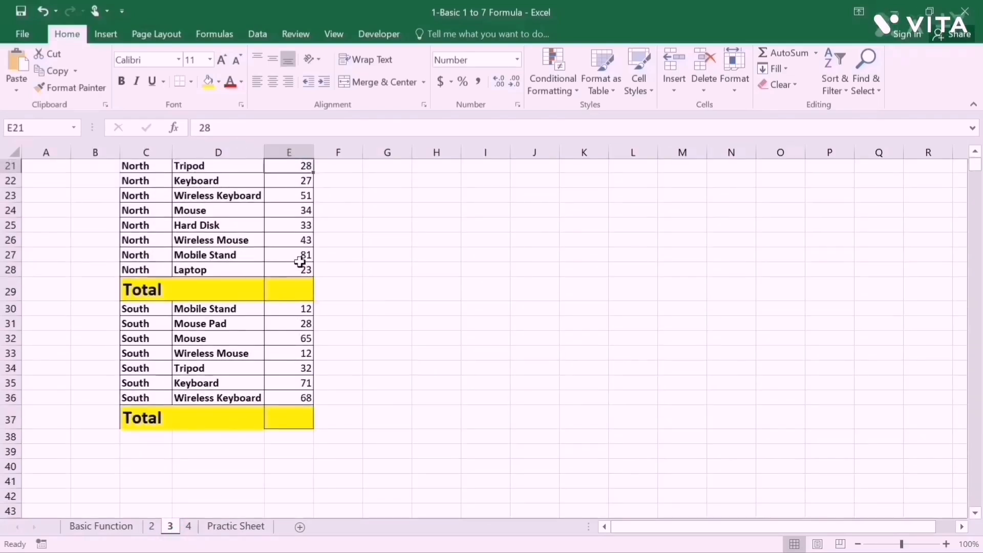
{"action": "key", "text": "Down"}
{"action": "key", "text": "Down"}
{"action": "key", "text": "Down"}
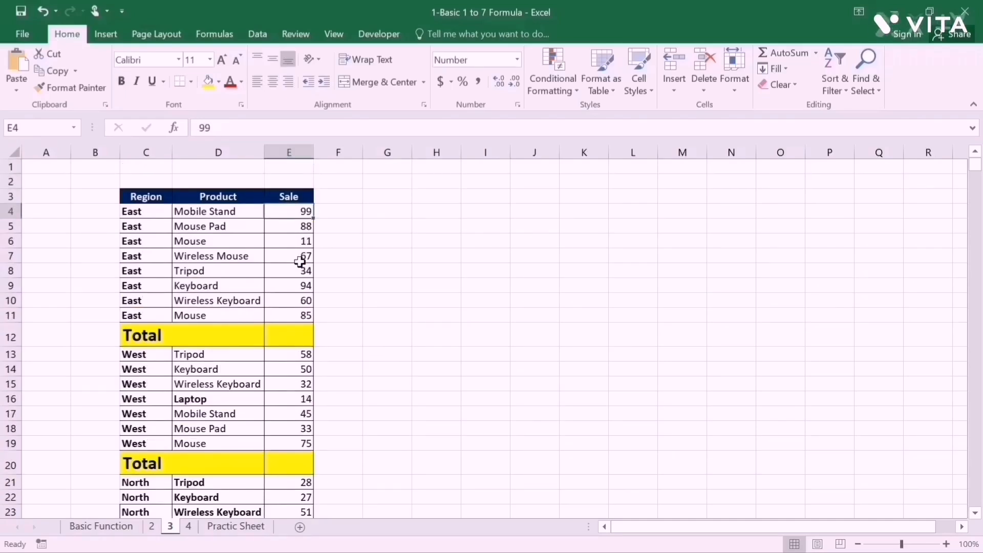
{"action": "key", "text": "Down"}
{"action": "key", "text": "Down"}
{"action": "key", "text": "Down"}
{"action": "key", "text": "Down"}
{"action": "key", "text": "Down"}
{"action": "key", "text": "Down"}
{"action": "key", "text": "Down"}
{"action": "key", "text": "Down"}
{"action": "key", "text": "Down"}
{"action": "key", "text": "Down"}
{"action": "key", "text": "Down"}
{"action": "key", "text": "Down"}
{"action": "key", "text": "Down"}
{"action": "key", "text": "Down"}
{"action": "key", "text": "Down"}
{"action": "key", "text": "Down"}
{"action": "key", "text": "Down"}
{"action": "key", "text": "Down"}
{"action": "key", "text": "Down"}
{"action": "key", "text": "Down"}
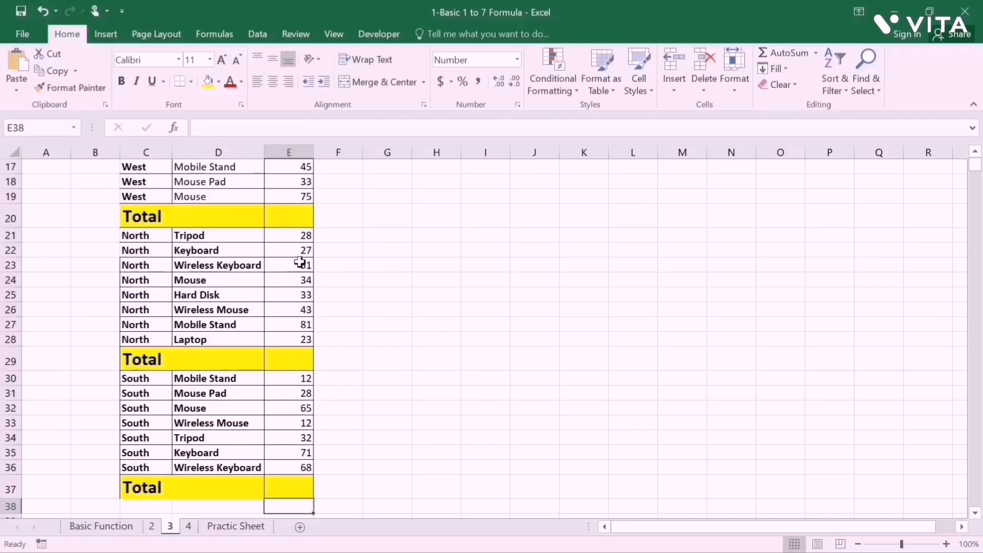
{"action": "key", "text": "Up"}
{"action": "key", "text": "Up"}
{"action": "key", "text": "Up"}
{"action": "key", "text": "Up"}
{"action": "key", "text": "Up"}
{"action": "key", "text": "Up"}
{"action": "key", "text": "Up"}
{"action": "key", "text": "Up"}
{"action": "key", "text": "Up"}
{"action": "key", "text": "Up"}
{"action": "key", "text": "Up"}
{"action": "key", "text": "Up"}
{"action": "key", "text": "Up"}
{"action": "key", "text": "Up"}
{"action": "key", "text": "Up"}
{"action": "key", "text": "Up"}
{"action": "key", "text": "Up"}
{"action": "key", "text": "Up"}
{"action": "key", "text": "Up"}
{"action": "key", "text": "Up"}
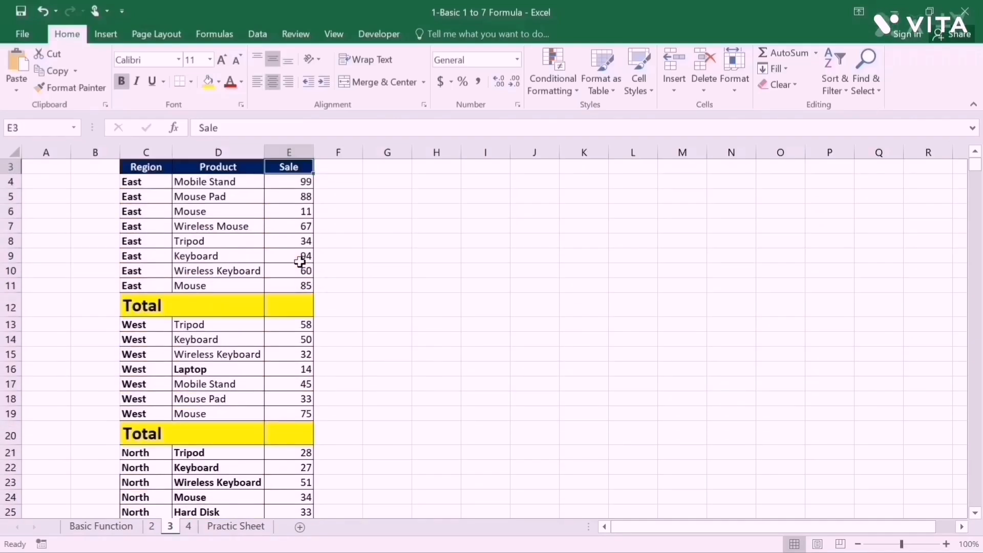
{"action": "key", "text": "Up"}
{"action": "key", "text": "Up"}
Select the Sale column range E4:E37, from the first East sale through the South Total cell.
{"action": "left_click", "coordinate": [296, 209]}
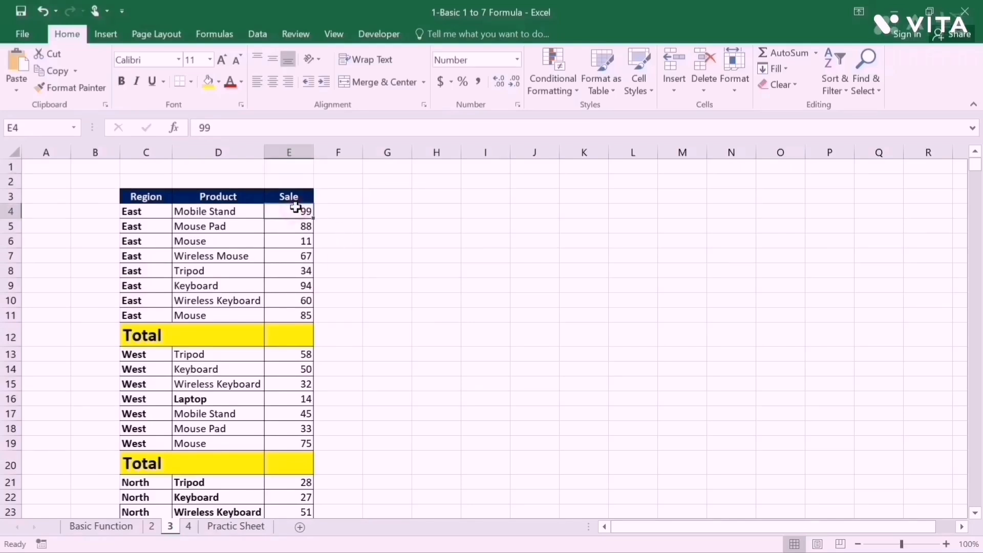
{"action": "key", "text": "shift+Down"}
{"action": "key", "text": "shift+Down"}
{"action": "key", "text": "shift+Down"}
{"action": "key", "text": "shift+Down"}
{"action": "key", "text": "shift+Down"}
{"action": "key", "text": "shift+Down"}
{"action": "key", "text": "shift+Down"}
{"action": "key", "text": "shift+Down"}
{"action": "key", "text": "shift+Down"}
{"action": "key", "text": "shift+Down"}
{"action": "key", "text": "shift+Down"}
{"action": "key", "text": "shift+Down"}
{"action": "key", "text": "shift+Down"}
{"action": "key", "text": "shift+Down"}
{"action": "key", "text": "shift+Down"}
{"action": "key", "text": "shift+Down"}
{"action": "key", "text": "shift+Down"}
{"action": "key", "text": "shift+Down"}
{"action": "key", "text": "shift+Down"}
{"action": "key", "text": "shift+Down"}
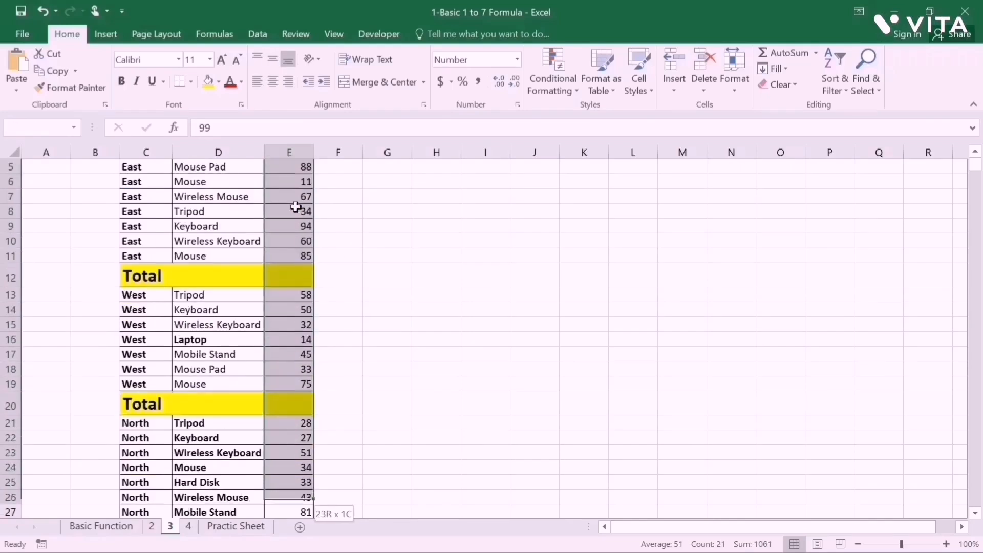
{"action": "key", "text": "shift+Down"}
{"action": "key", "text": "shift+Down"}
{"action": "key", "text": "shift+Up"}
{"action": "key", "text": "shift+Up"}
{"action": "key", "text": "shift+Up"}
{"action": "key", "text": "shift+Up"}
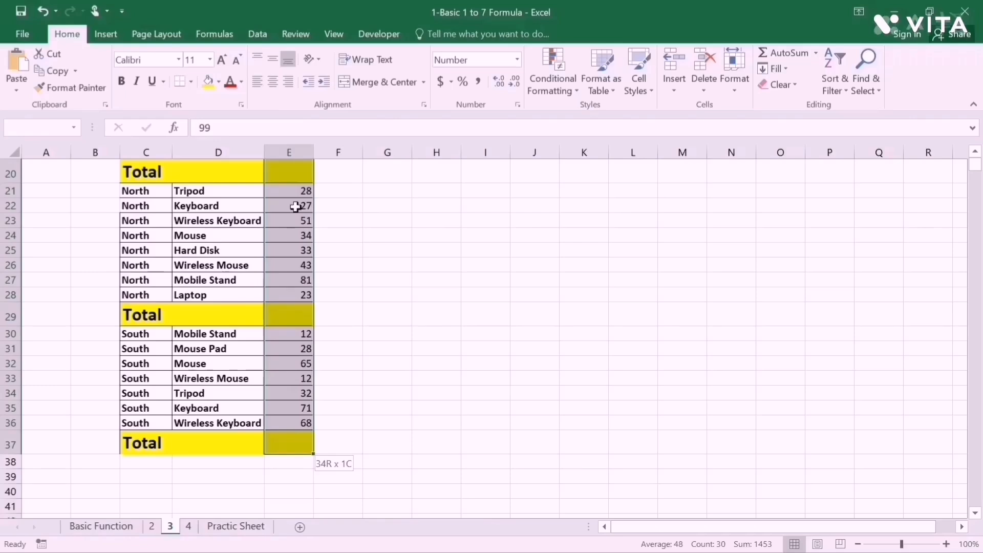
Use Go To Special to narrow the selection to Blanks and fill those Total cells with AutoSum formulas.
{"action": "key", "text": "ctrl+g"}
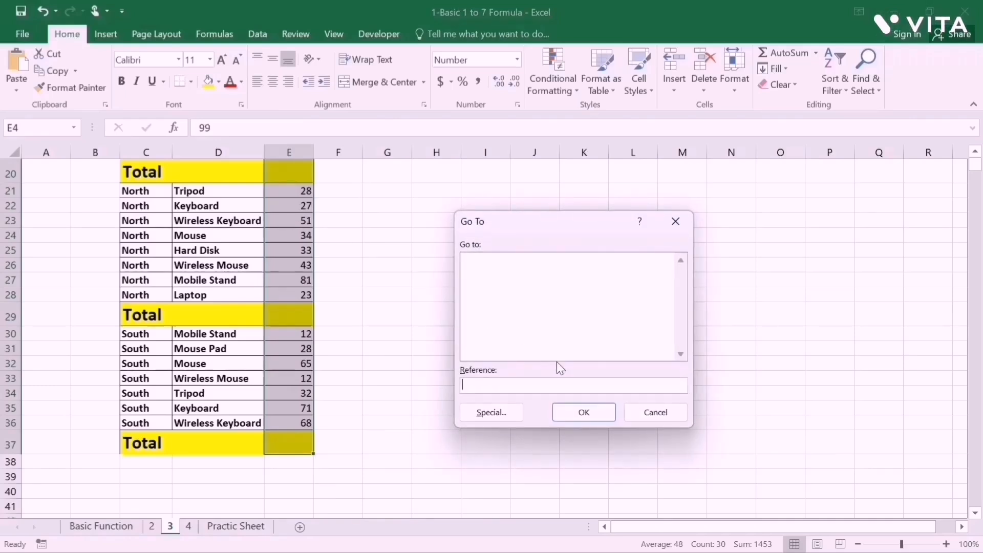
{"action": "left_click", "coordinate": [495, 411]}
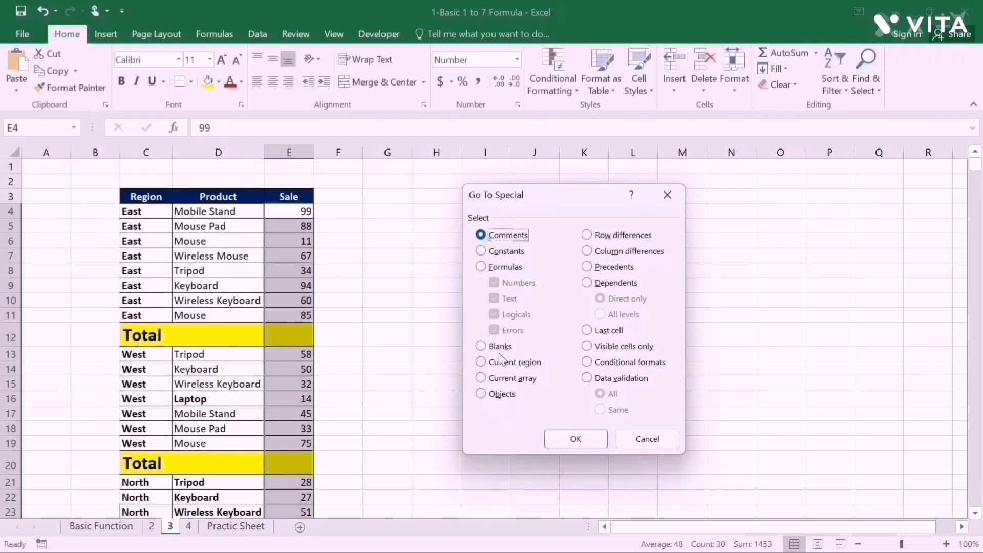
{"action": "left_click", "coordinate": [496, 348]}
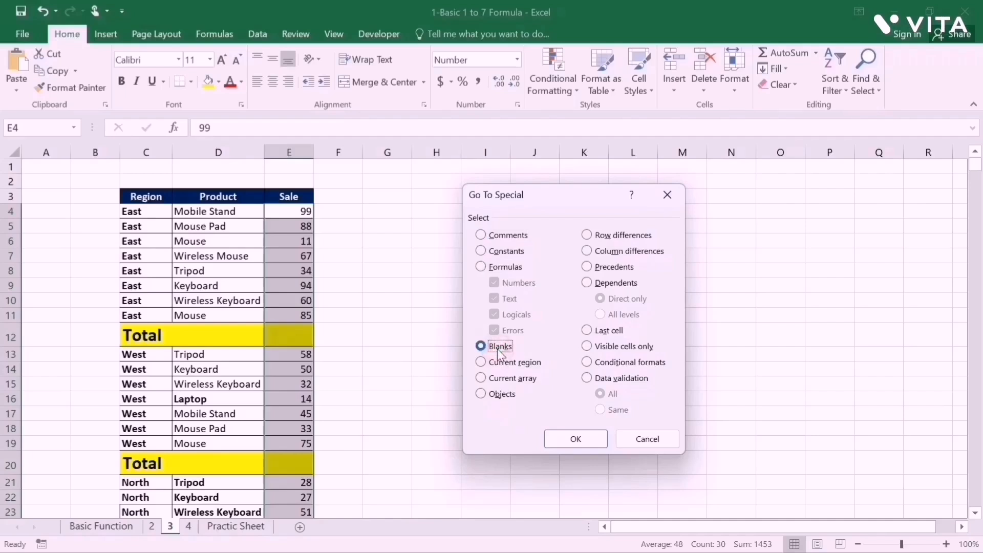
{"action": "left_click", "coordinate": [558, 438]}
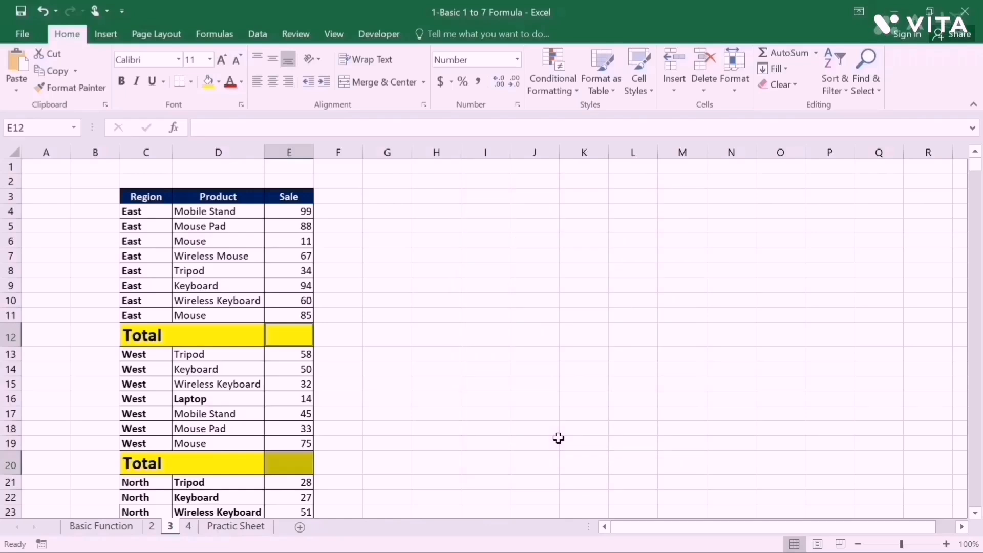
{"action": "key", "text": "alt+equal"}
Review the East, West, North and South totals in the Sale column and check the South total's formula in E37.
{"action": "scroll", "coordinate": [558, 438], "scroll_direction": "down", "scroll_amount": 5}
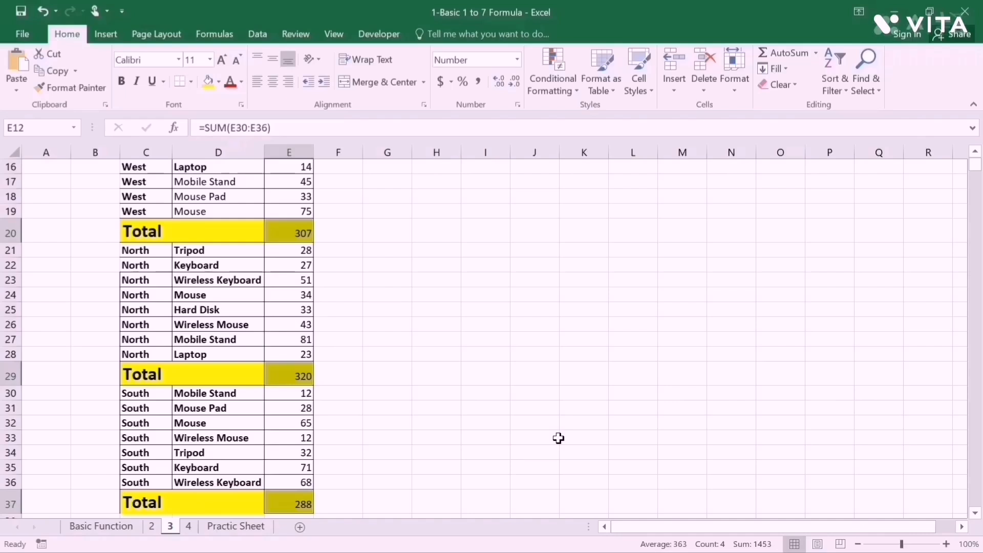
{"action": "key", "text": "Up"}
{"action": "key", "text": "Up"}
{"action": "key", "text": "Up"}
{"action": "key", "text": "Up"}
{"action": "key", "text": "Up"}
{"action": "key", "text": "Up"}
{"action": "key", "text": "Up"}
{"action": "key", "text": "Up"}
{"action": "key", "text": "Up"}
{"action": "key", "text": "Up"}
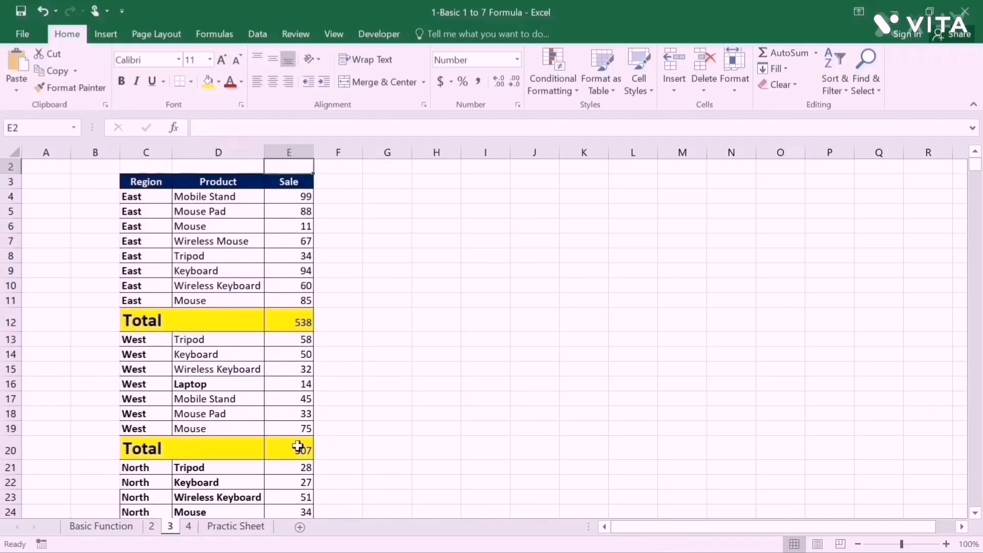
{"action": "key", "text": "Down"}
{"action": "key", "text": "Down"}
{"action": "key", "text": "Down"}
{"action": "key", "text": "Down"}
{"action": "key", "text": "Down"}
{"action": "key", "text": "Down"}
{"action": "key", "text": "Down"}
{"action": "key", "text": "Down"}
{"action": "key", "text": "Down"}
{"action": "key", "text": "Down"}
{"action": "key", "text": "Down"}
{"action": "key", "text": "Down"}
{"action": "key", "text": "Down"}
{"action": "key", "text": "Down"}
{"action": "key", "text": "Down"}
{"action": "key", "text": "Down"}
{"action": "key", "text": "Down"}
{"action": "key", "text": "Down"}
{"action": "key", "text": "Down"}
{"action": "key", "text": "Down"}
{"action": "key", "text": "Down"}
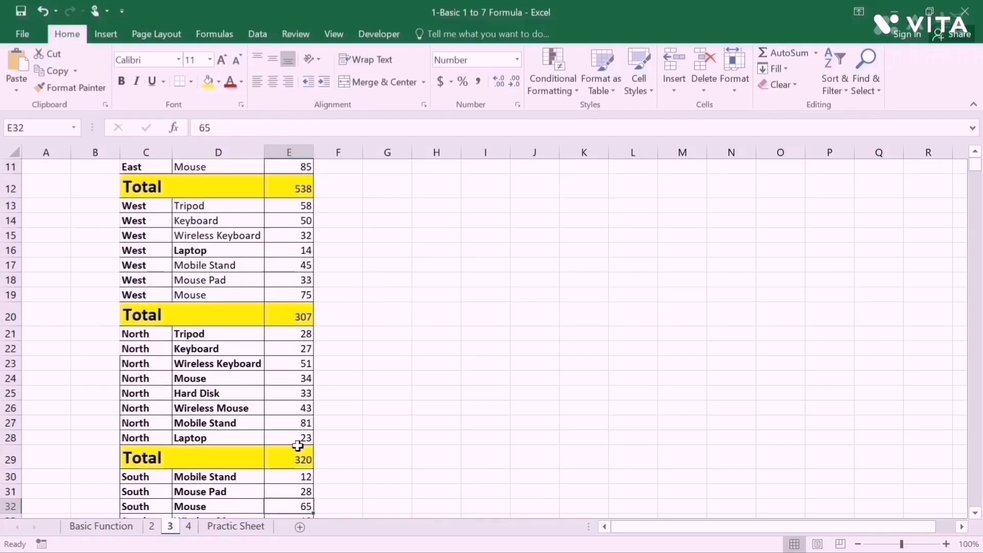
{"action": "scroll", "coordinate": [298, 446], "scroll_direction": "down", "scroll_amount": 2}
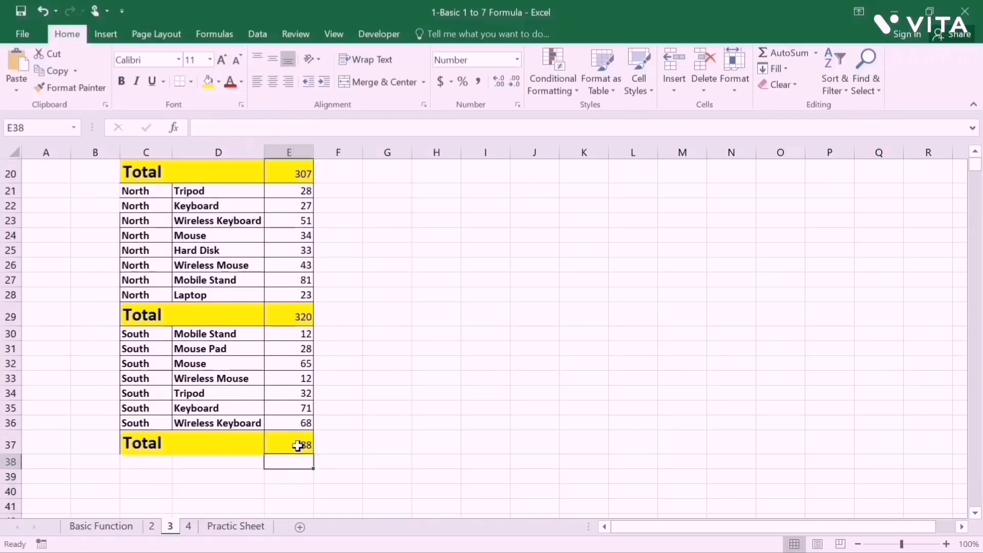
{"action": "left_click", "coordinate": [298, 445]}
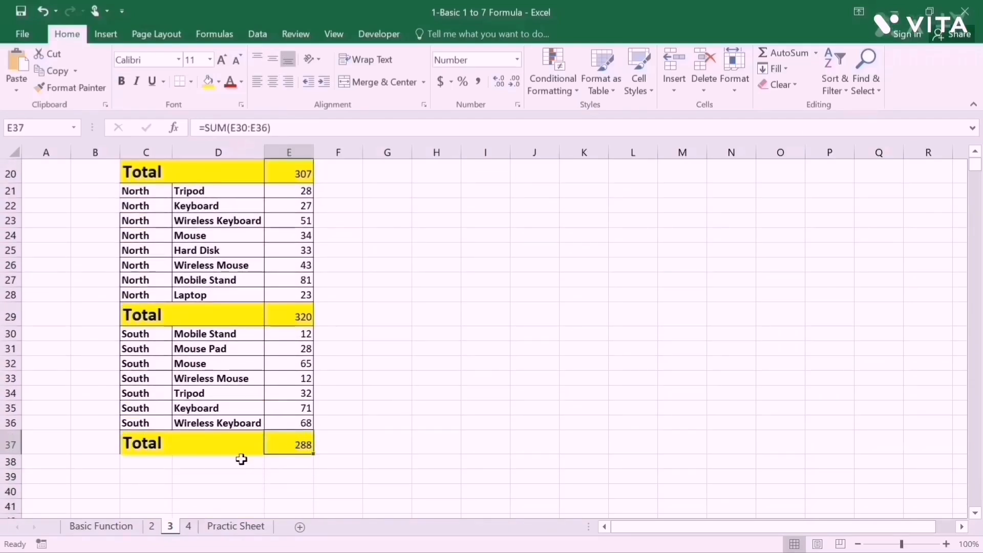
On sheet 4, examine the monthly regional table's empty Total row B6:M6 and its Total column starting at N2.
{"action": "left_click", "coordinate": [189, 527]}
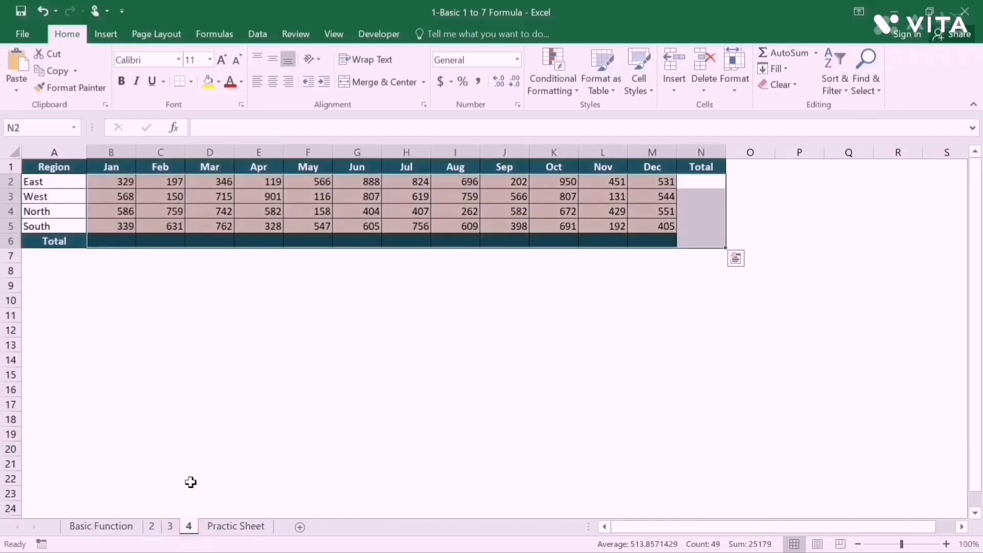
{"action": "left_click", "coordinate": [252, 237]}
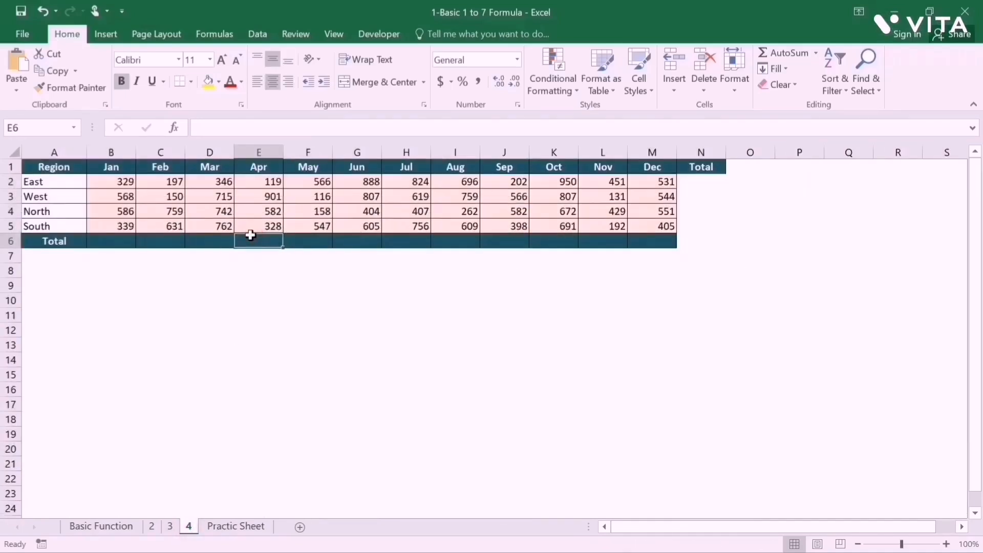
{"action": "left_click", "coordinate": [119, 242]}
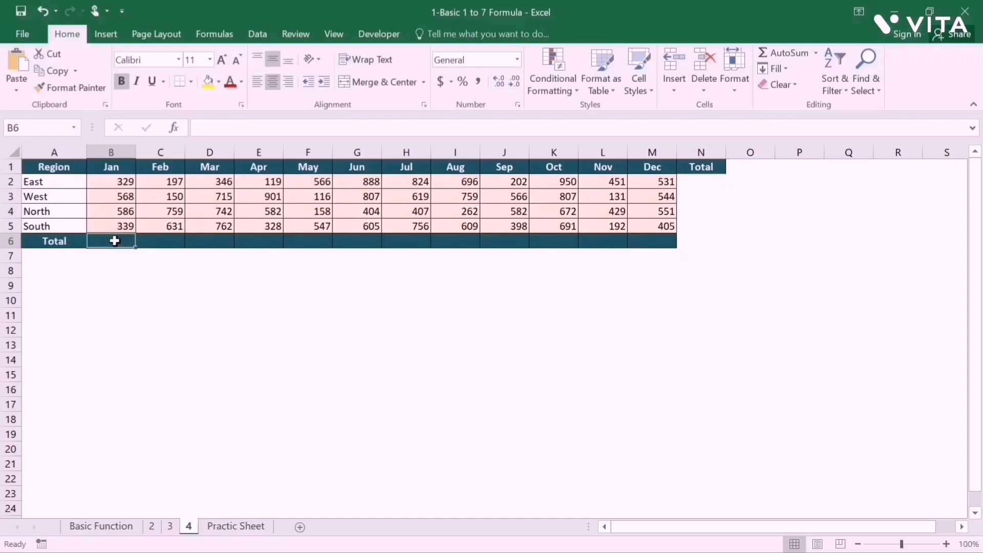
{"action": "left_click_drag", "start_coordinate": [114, 241], "coordinate": [653, 241]}
{"action": "left_click", "coordinate": [700, 181]}
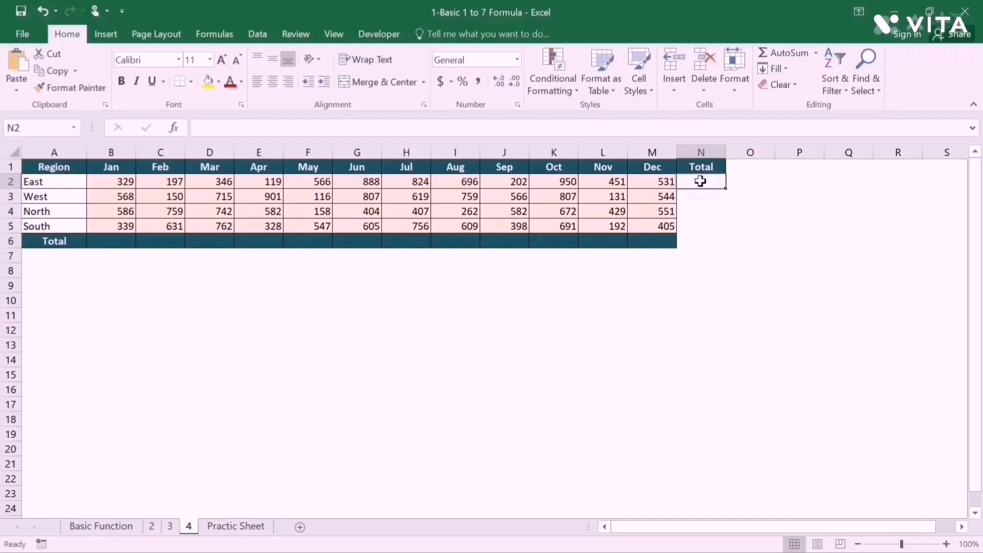
Select B2:N6 in the monthly region table and fill its Total row and Total column with AutoSum formulas.
{"action": "key", "text": "shift+Left"}
{"action": "key", "text": "shift+Left"}
{"action": "key", "text": "shift+Left"}
{"action": "key", "text": "shift+Left"}
{"action": "key", "text": "shift+Left"}
{"action": "key", "text": "shift+Left"}
{"action": "key", "text": "shift+Left"}
{"action": "key", "text": "shift+Left"}
{"action": "key", "text": "shift+Left"}
{"action": "key", "text": "shift+Left"}
{"action": "key", "text": "shift+Left"}
{"action": "key", "text": "shift+Left"}
{"action": "key", "text": "shift+Down"}
{"action": "key", "text": "shift+Down"}
{"action": "key", "text": "shift+Down"}
{"action": "key", "text": "shift+Down"}
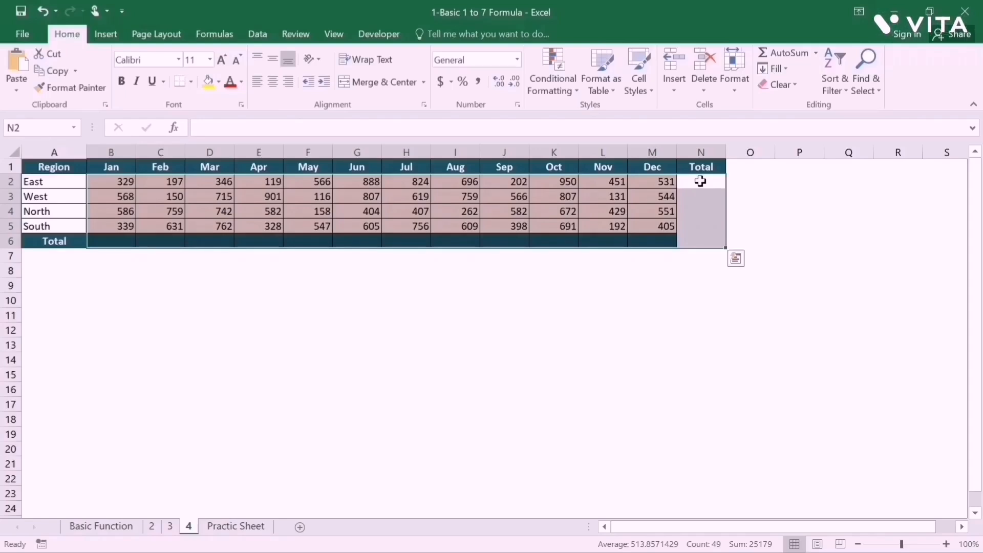
{"action": "key", "text": "alt+equal"}
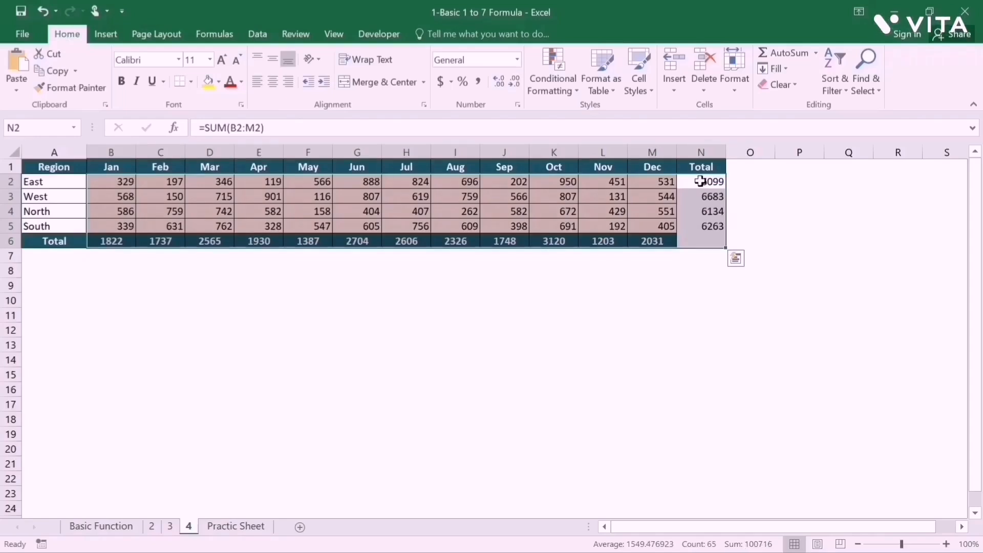
{"action": "left_click", "coordinate": [554, 300]}
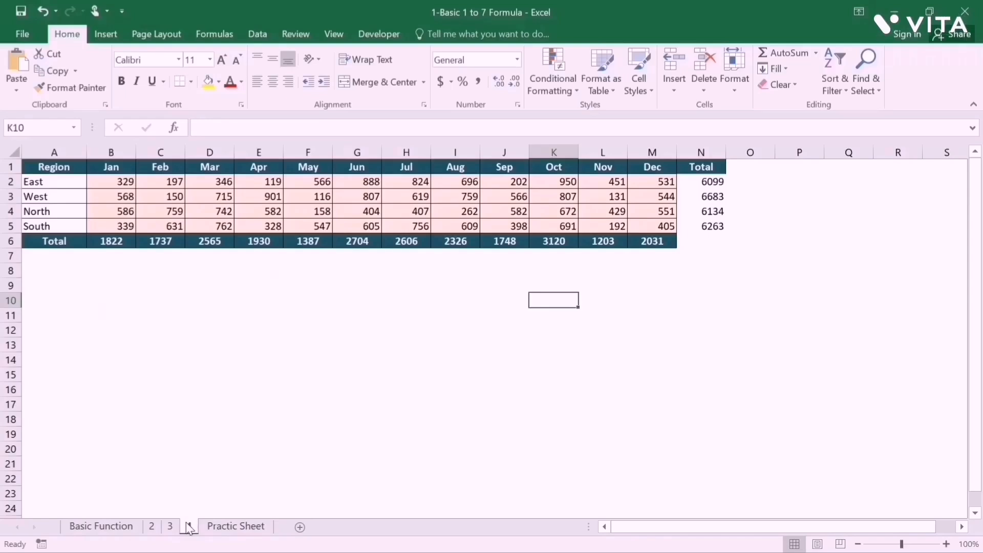
Open the Practic Sheet worksheet to view the subject marks table with its totals, averages, maximum and minimum marks.
{"action": "left_click", "coordinate": [215, 529]}
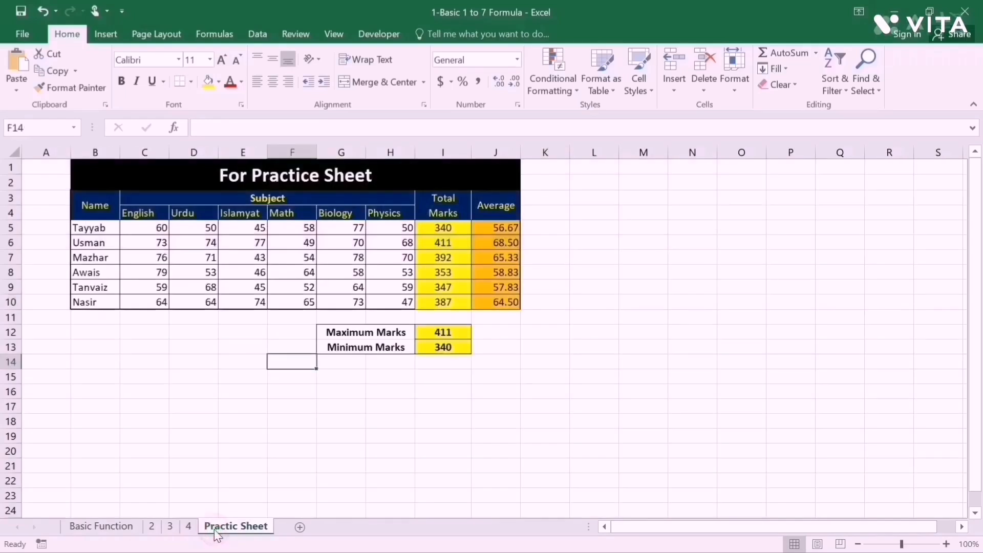